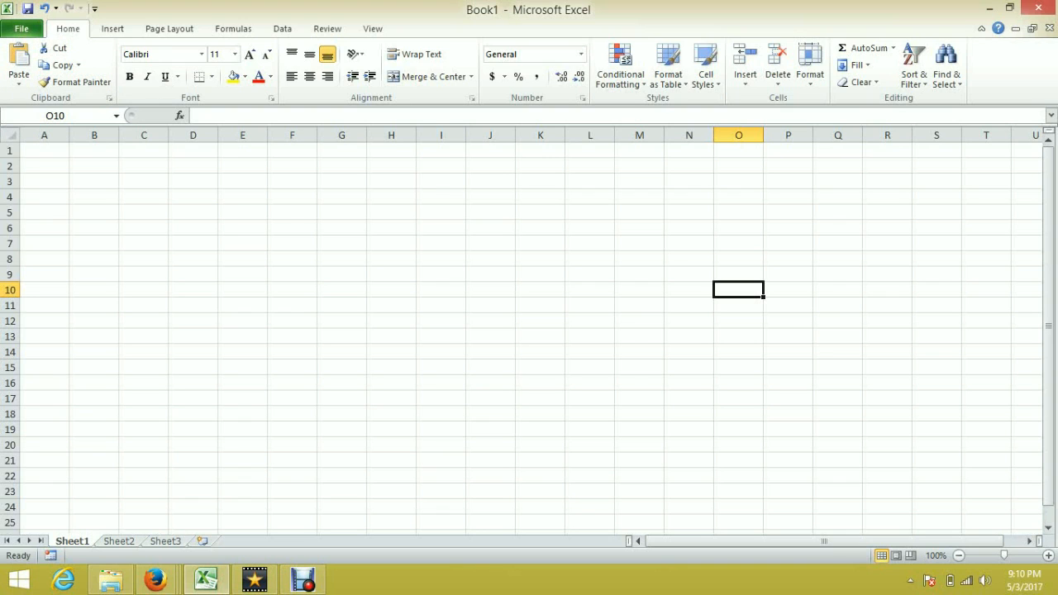
Step: Enable the Developer tab in the ribbon through the Excel options' ribbon customization
{"action": "left_click", "coordinate": [21, 29]}
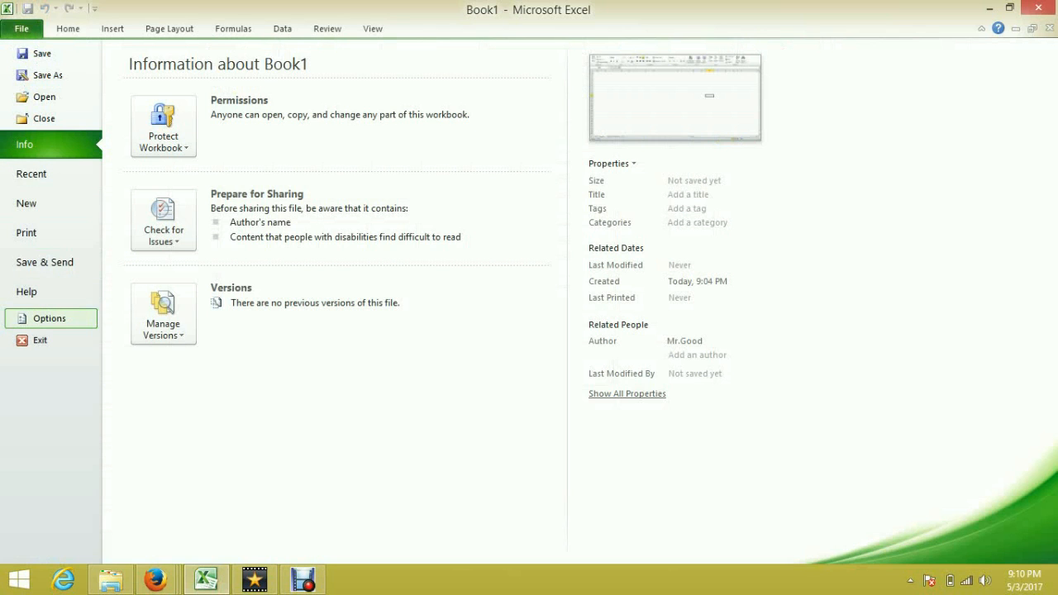
{"action": "left_click", "coordinate": [50, 318]}
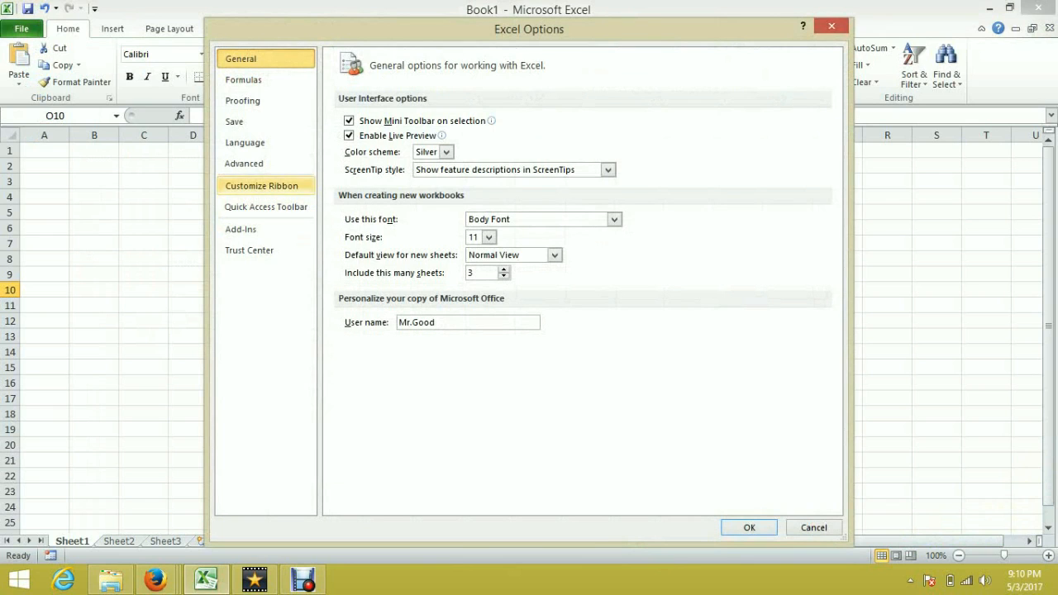
{"action": "left_click", "coordinate": [261, 185]}
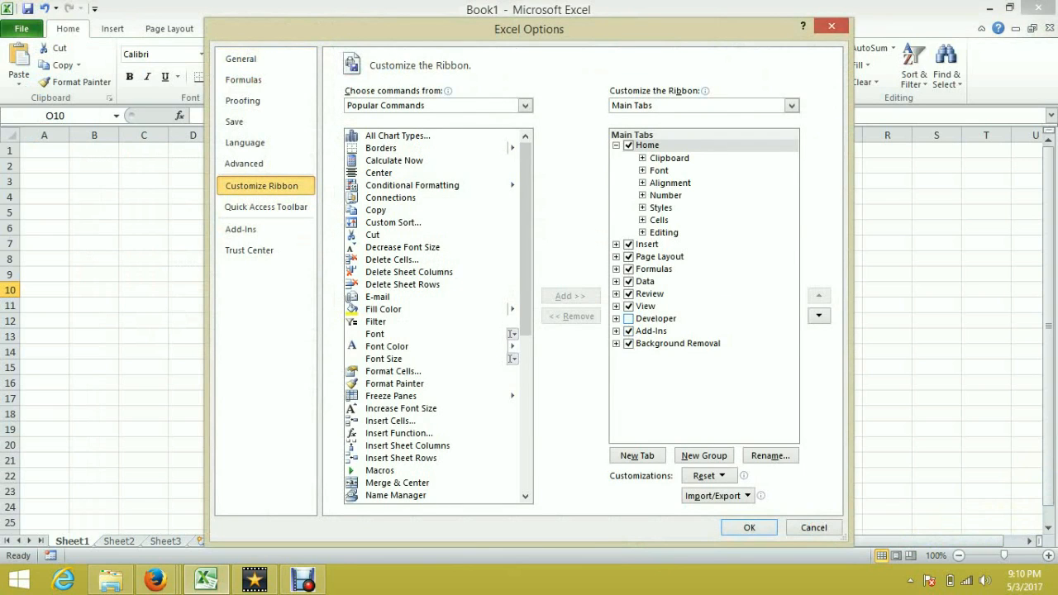
{"action": "left_click", "coordinate": [629, 319]}
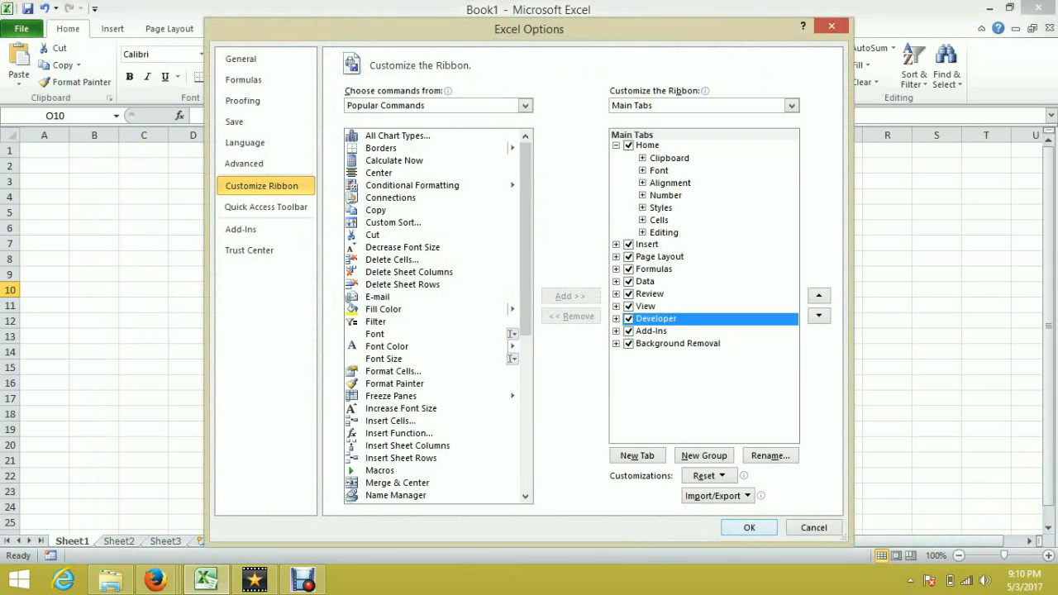
{"action": "left_click", "coordinate": [749, 527]}
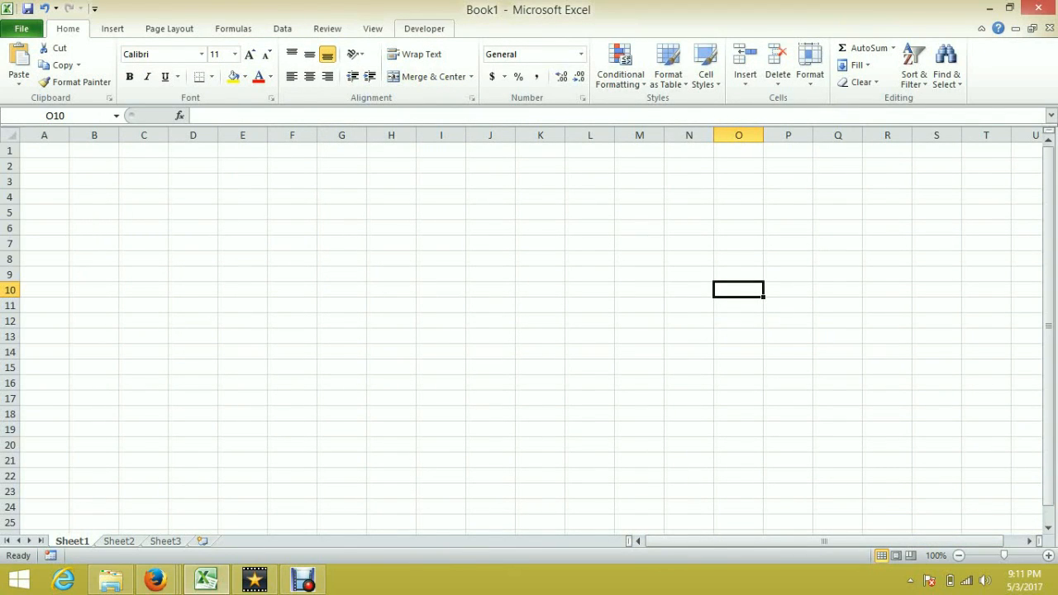
{"action": "left_click", "coordinate": [424, 29]}
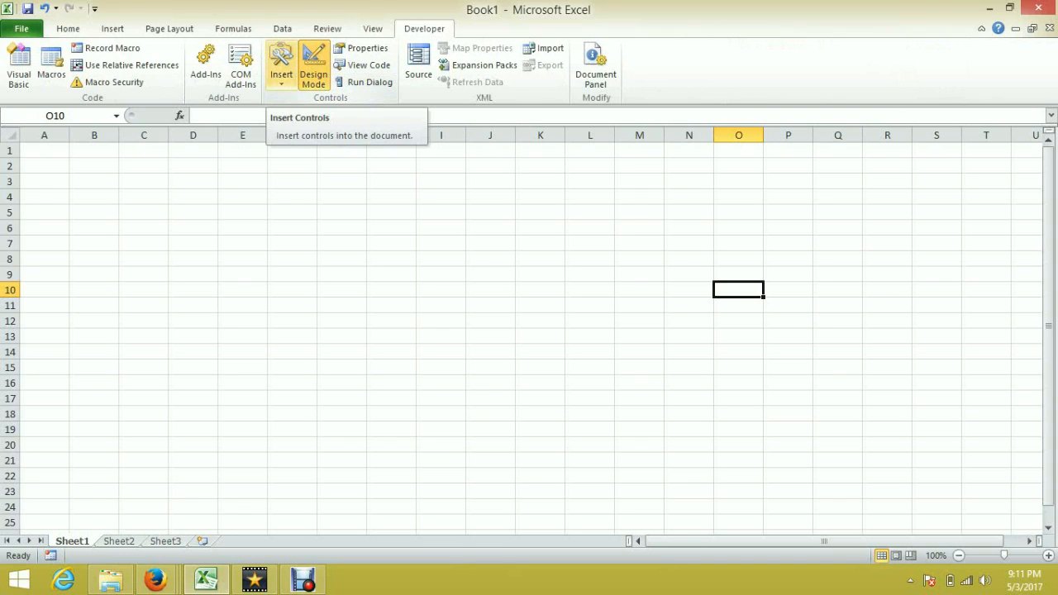
{"action": "left_click", "coordinate": [242, 197]}
{"action": "left_click", "coordinate": [194, 259]}
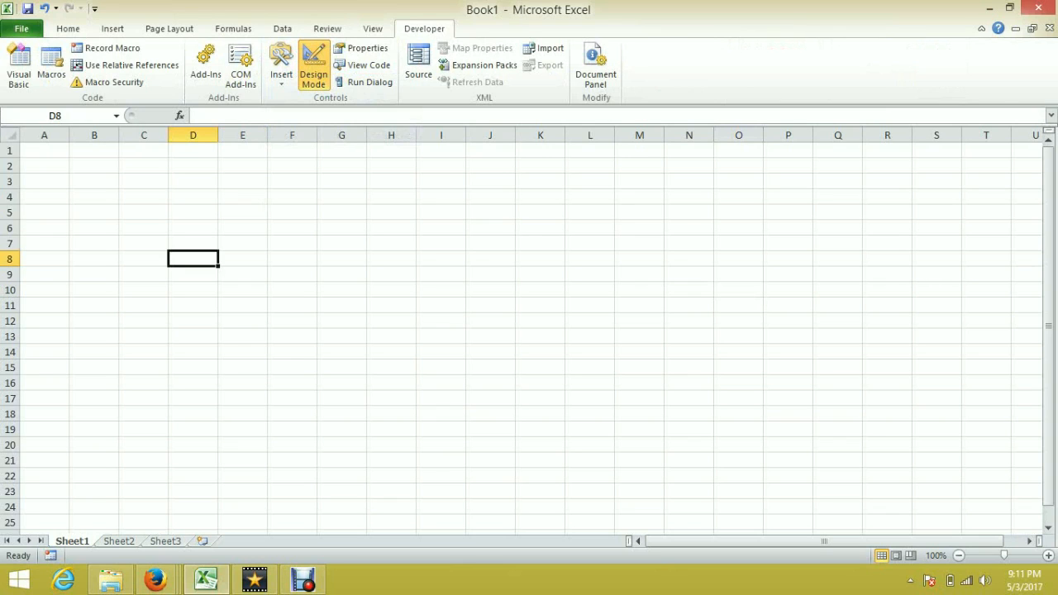
Step: Enter the column headers NO, NAMA, KELAS and NILAI in cells C3 through F3
{"action": "left_click", "coordinate": [143, 181]}
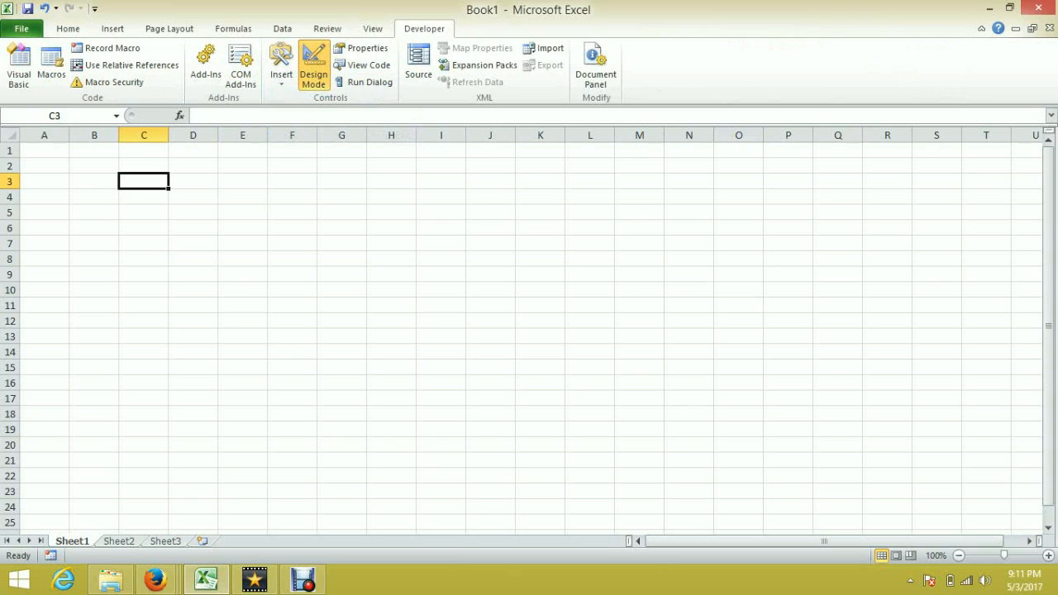
{"action": "type", "text": "no"}
{"action": "key", "text": "BackSpace"}
{"action": "key", "text": "BackSpace"}
{"action": "type", "text": "NO"}
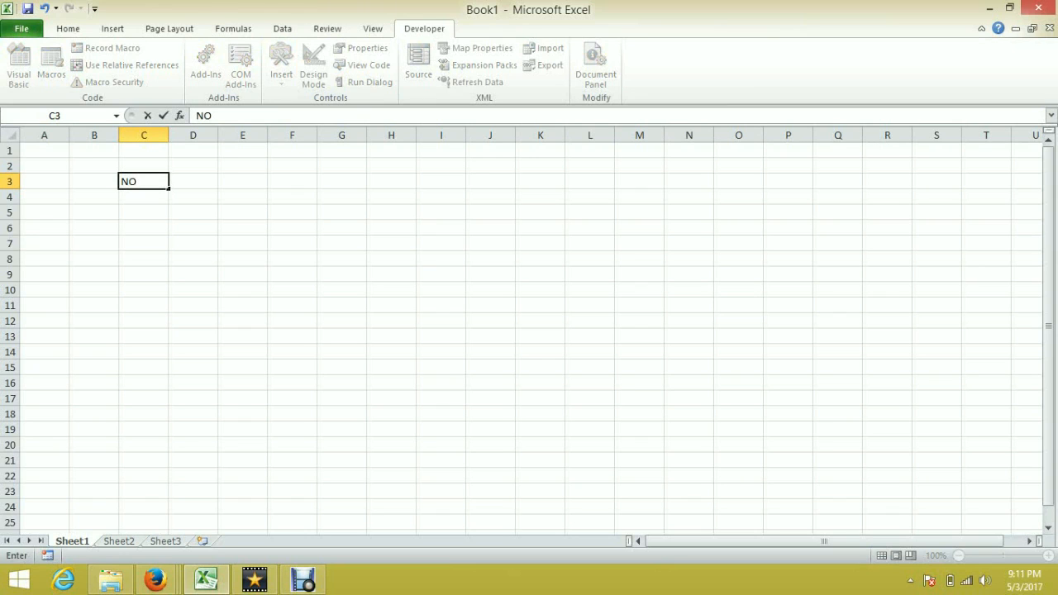
{"action": "key", "text": "Tab"}
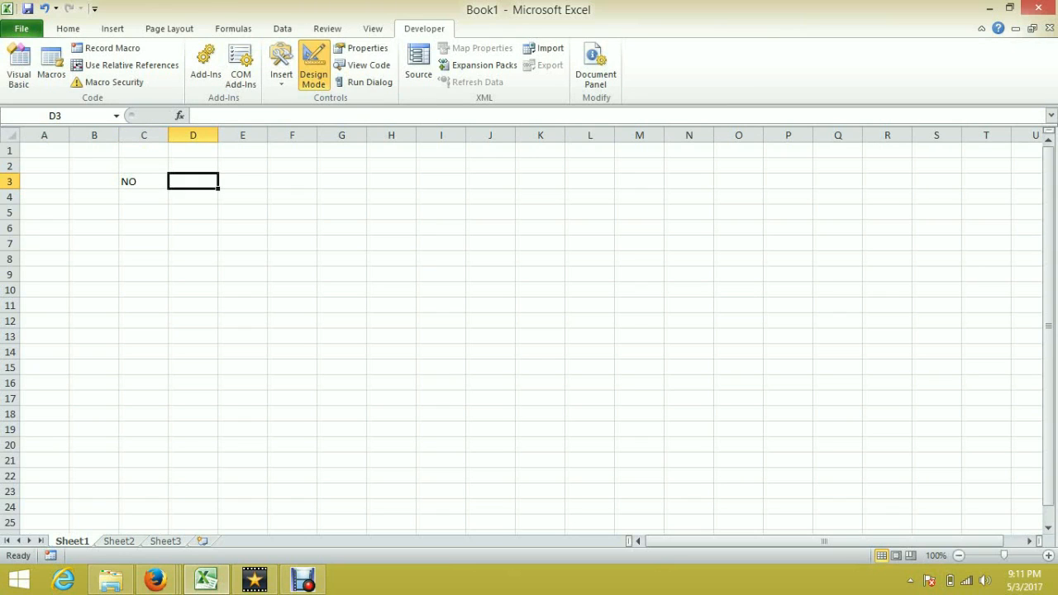
{"action": "type", "text": "NAMA"}
{"action": "key", "text": "Tab"}
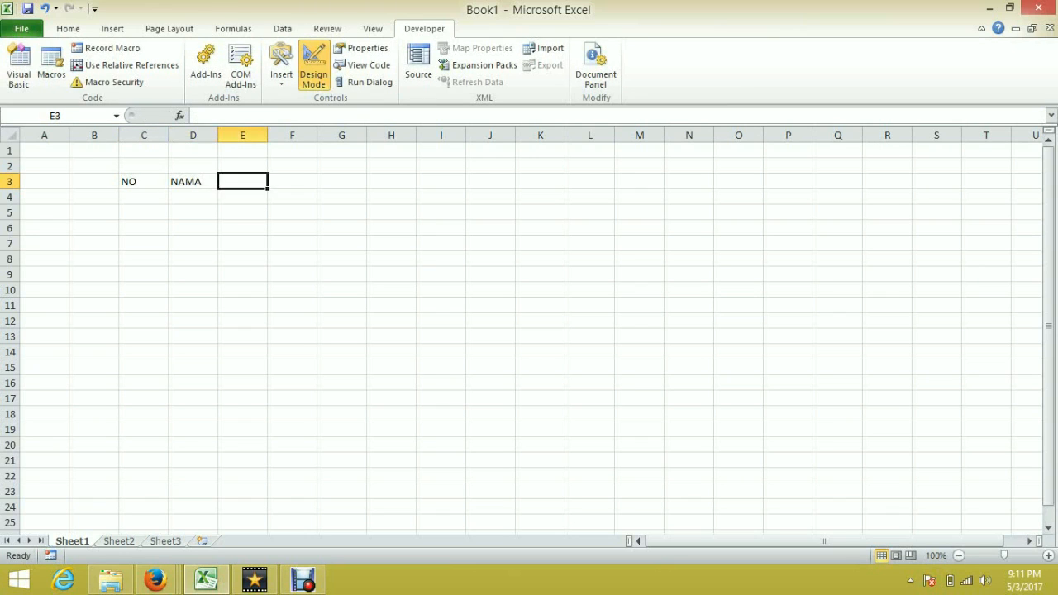
{"action": "type", "text": "KELAS"}
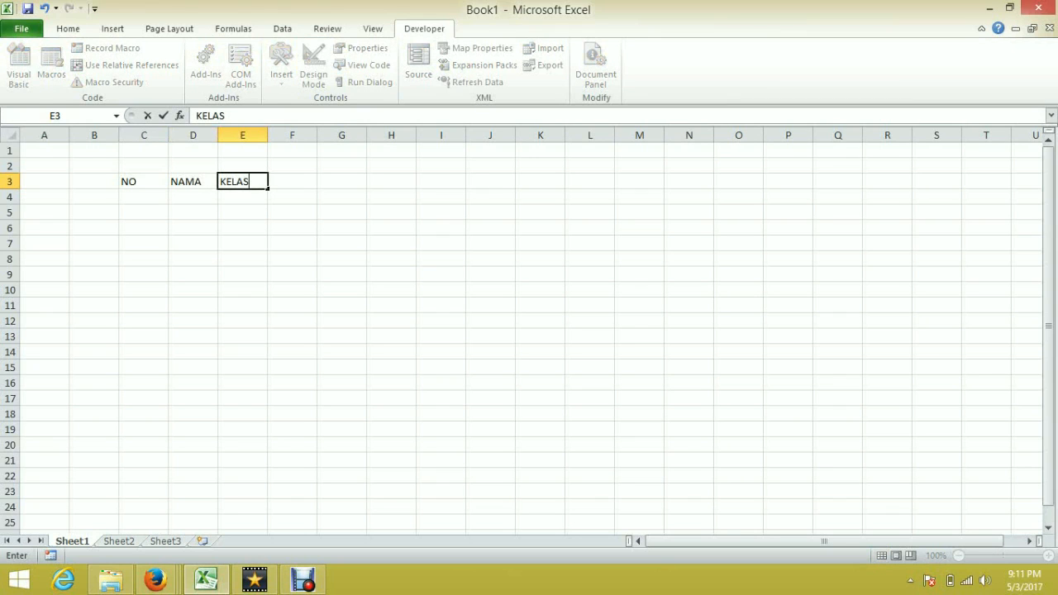
{"action": "key", "text": "Tab"}
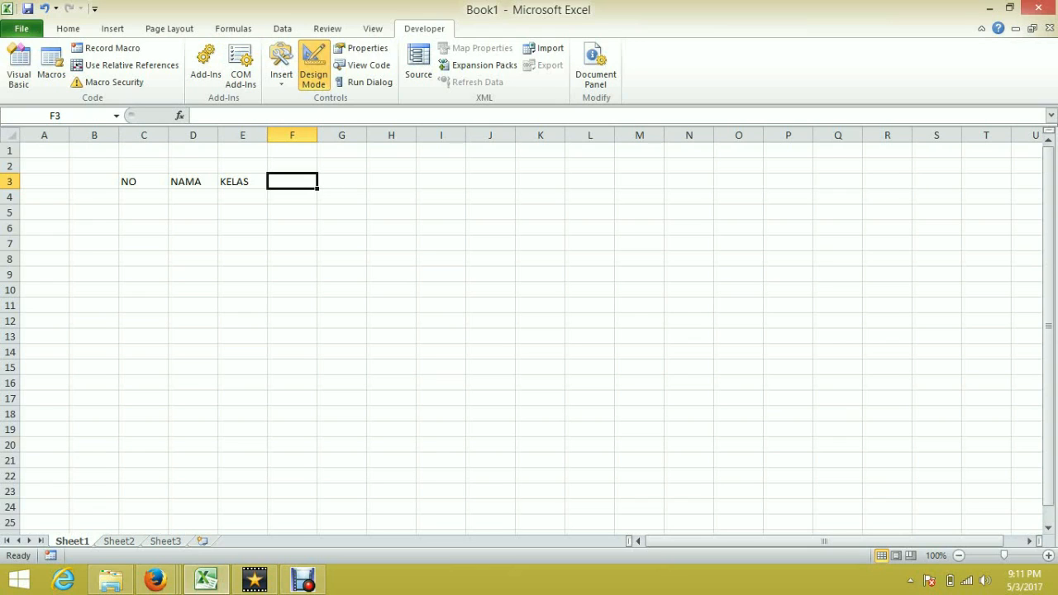
{"action": "type", "text": "SE"}
{"action": "key", "text": "BackSpace"}
{"action": "key", "text": "BackSpace"}
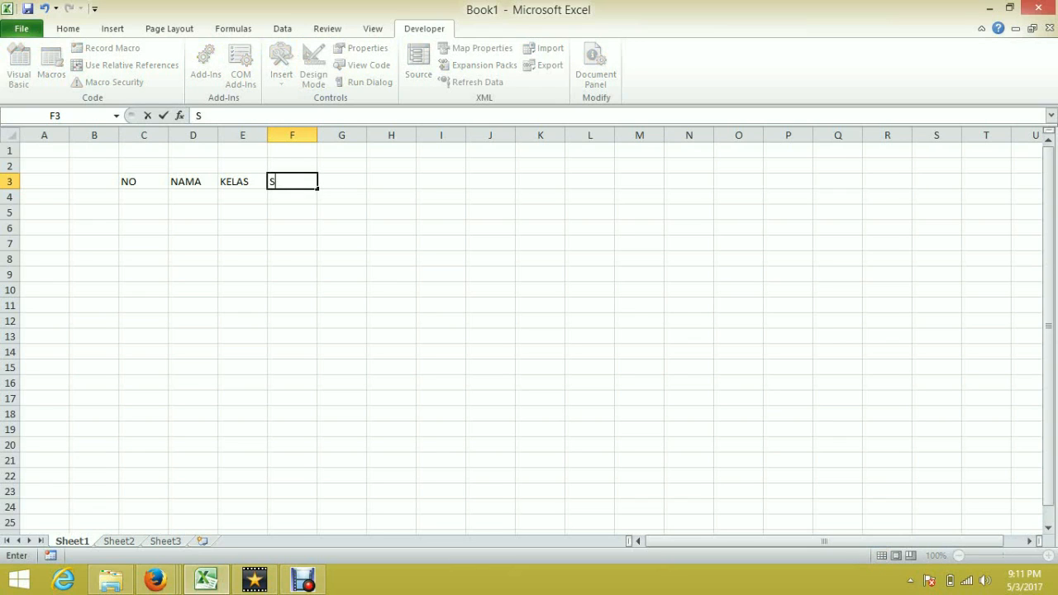
{"action": "type", "text": "NILAI"}
Step: Apply all borders to the range C3:F7 and center-align its contents
{"action": "left_click_drag", "start_coordinate": [143, 181], "coordinate": [292, 243]}
{"action": "left_click", "coordinate": [313, 67]}
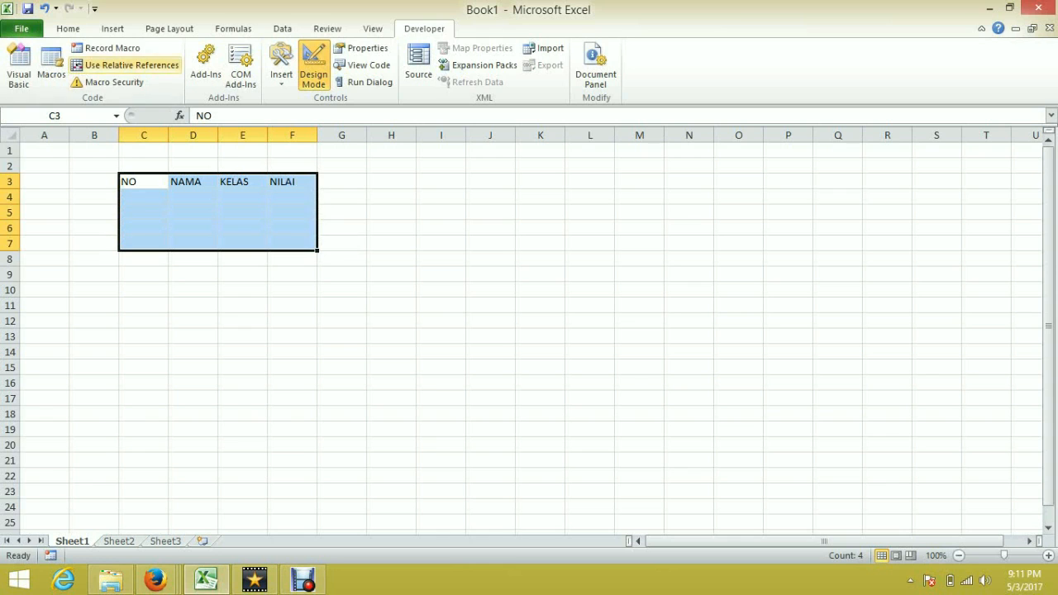
{"action": "left_click", "coordinate": [68, 28]}
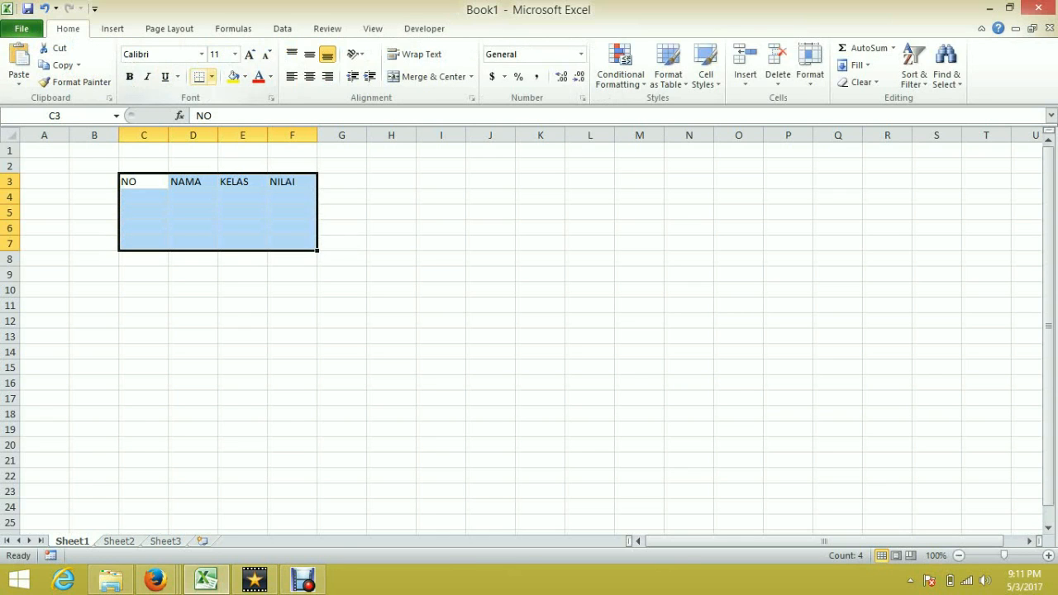
{"action": "left_click", "coordinate": [212, 76]}
{"action": "left_click", "coordinate": [238, 200]}
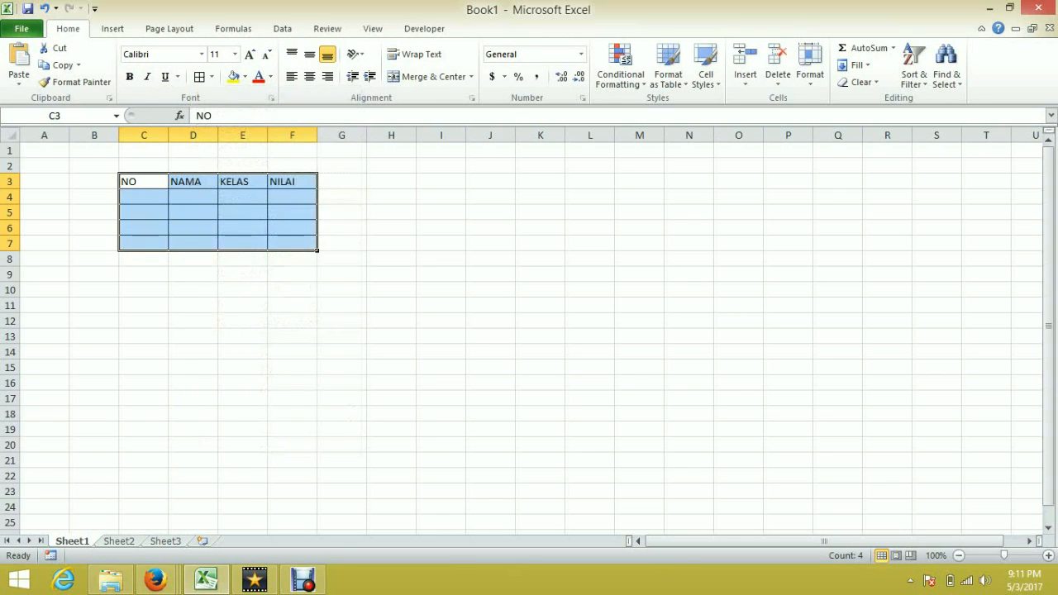
{"action": "left_click", "coordinate": [309, 76]}
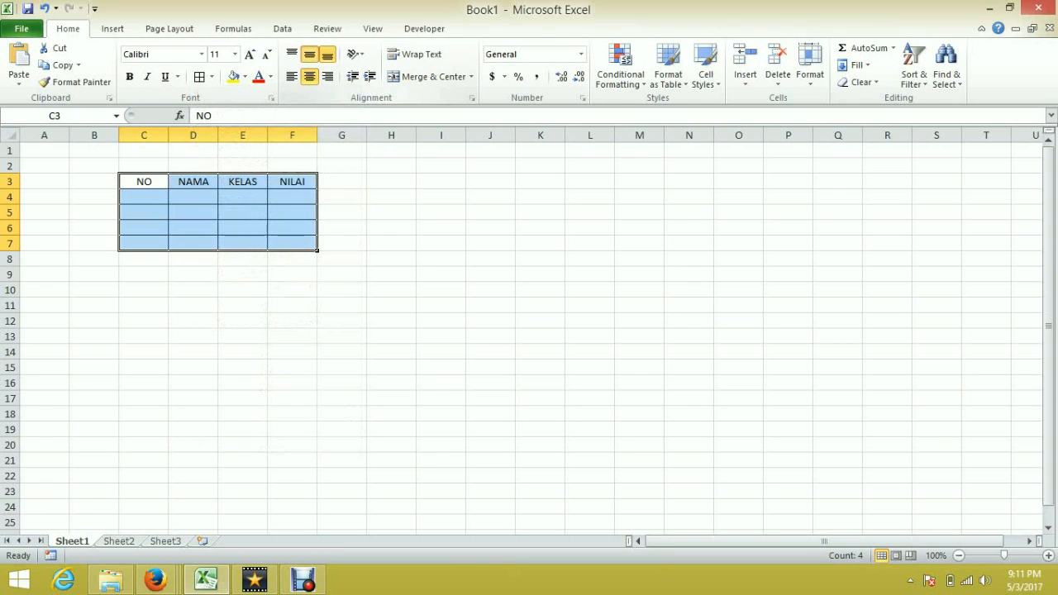
{"action": "left_click", "coordinate": [342, 228]}
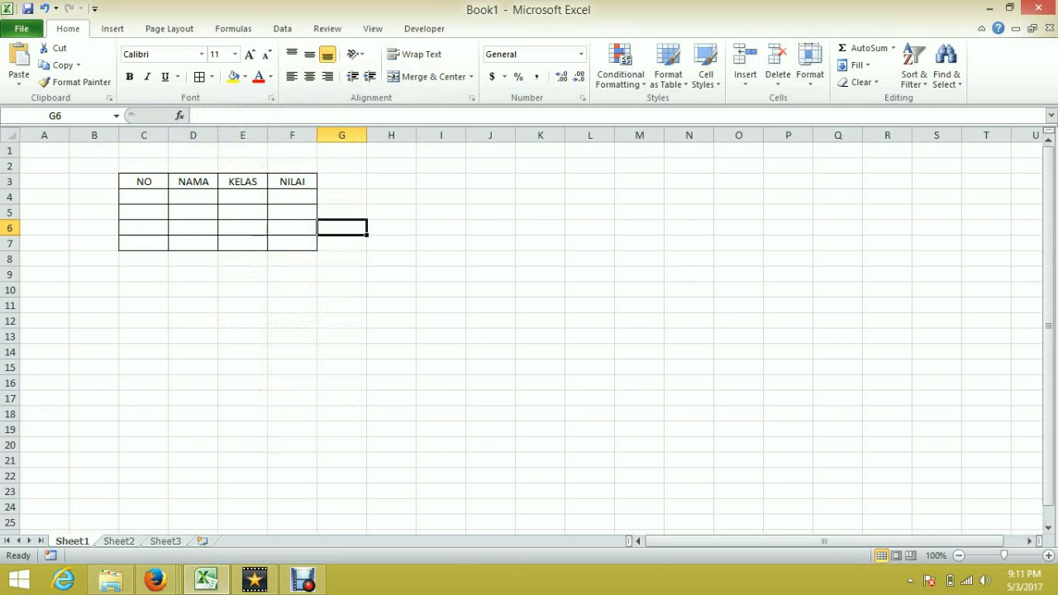
Step: Number the rows 1 to 4 in cells C4 to C7 under NO
{"action": "left_click", "coordinate": [144, 197]}
{"action": "type", "text": "1"}
{"action": "key", "text": "Return"}
{"action": "type", "text": "2"}
{"action": "key", "text": "Return"}
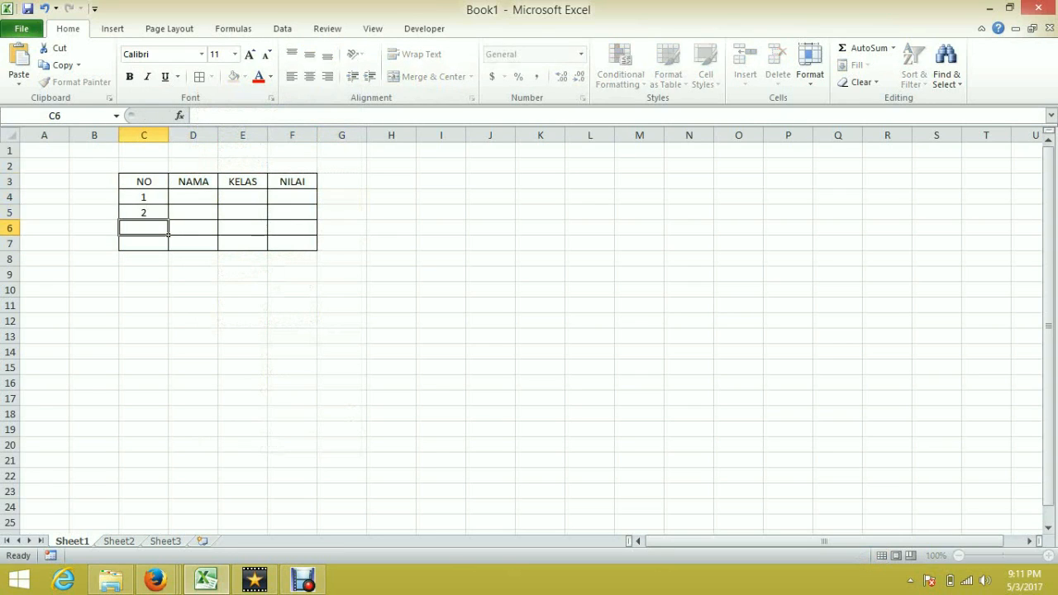
{"action": "type", "text": "3"}
{"action": "key", "text": "Return"}
{"action": "type", "text": "4"}
Step: Widen column D and enter four student names in cells D4 to D7 under NAMA
{"action": "left_click", "coordinate": [213, 200]}
{"action": "left_click_drag", "start_coordinate": [219, 134], "coordinate": [293, 135]}
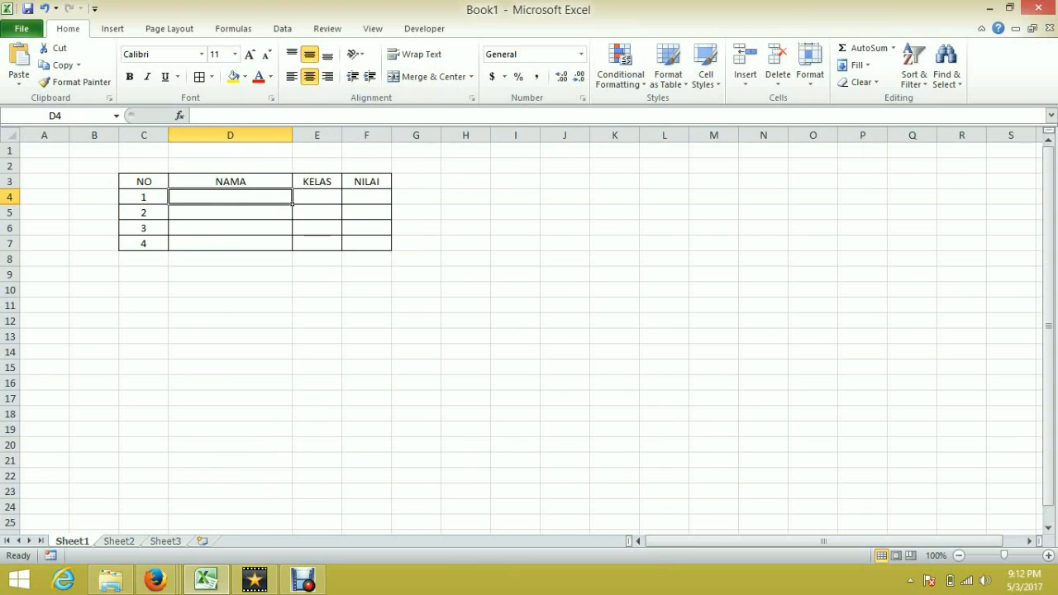
{"action": "type", "text": "JASON"}
{"action": "key", "text": "Return"}
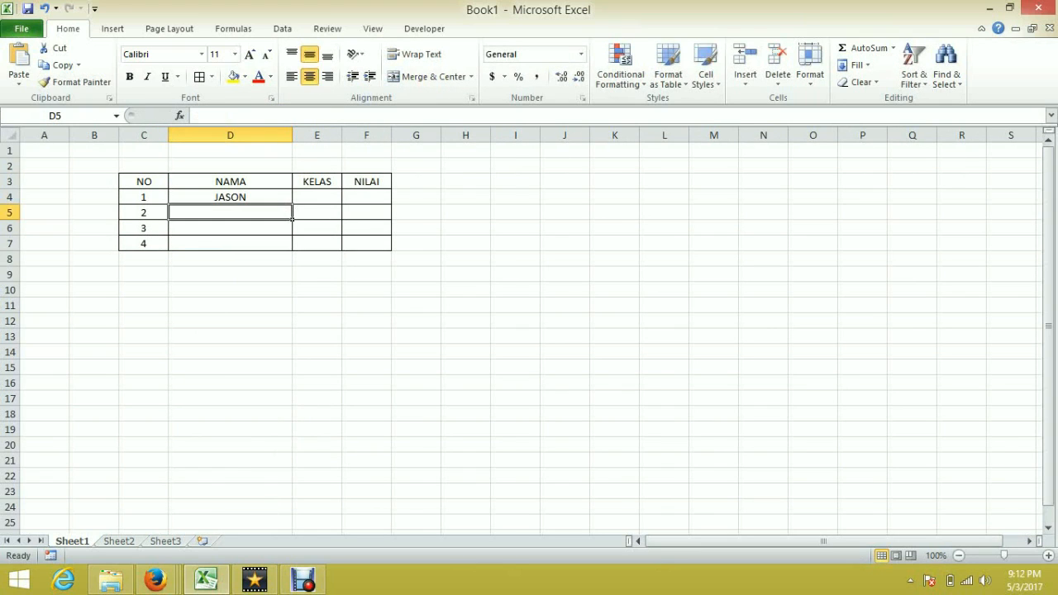
{"action": "type", "text": "MEGA"}
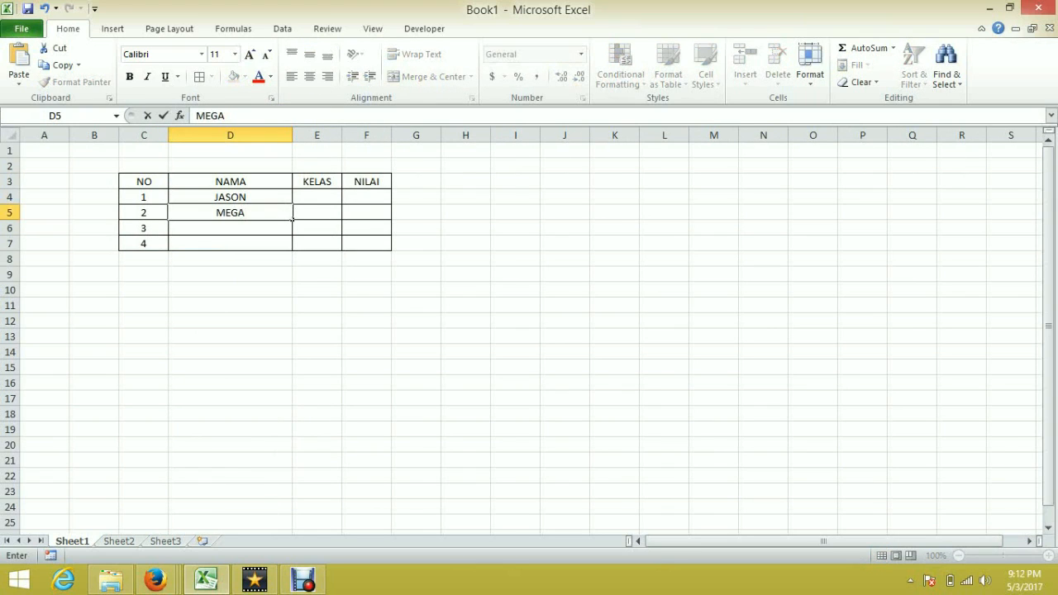
{"action": "key", "text": "Return"}
{"action": "type", "text": "Y"}
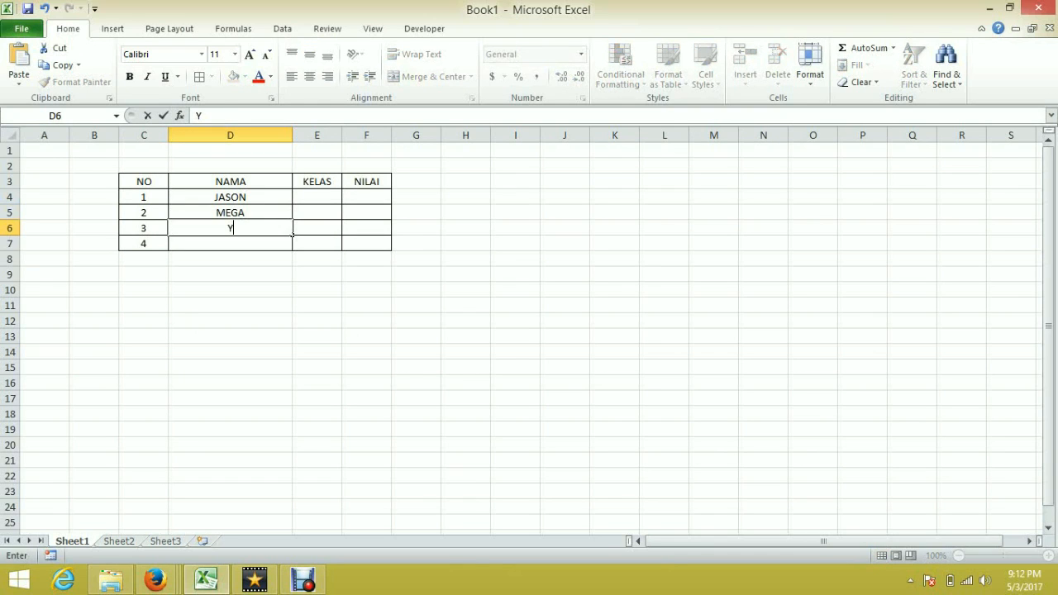
{"action": "type", "text": "OSEPH"}
{"action": "key", "text": "Return"}
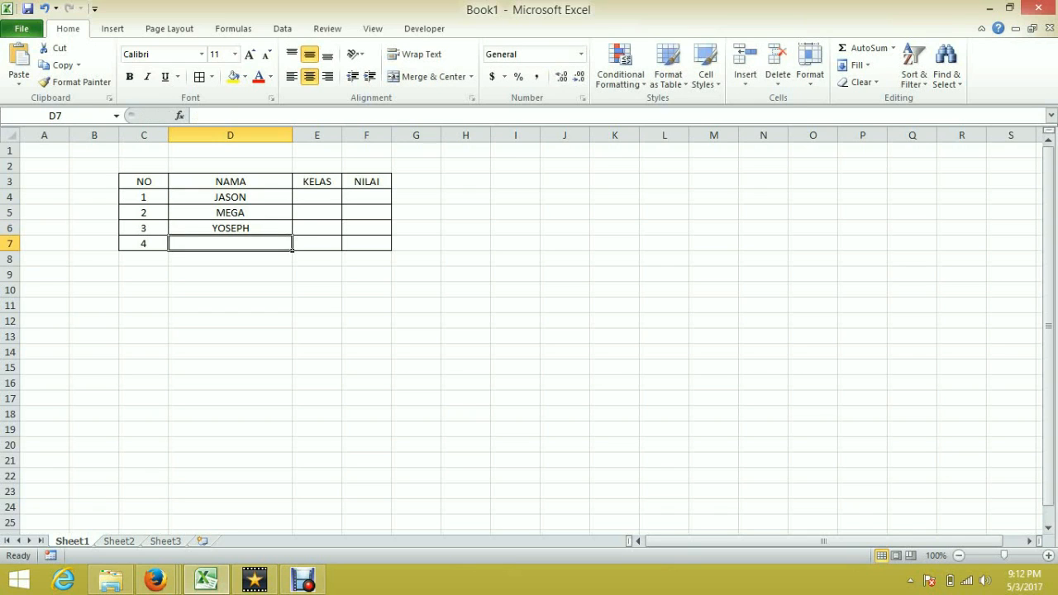
{"action": "type", "text": "FEBRI"}
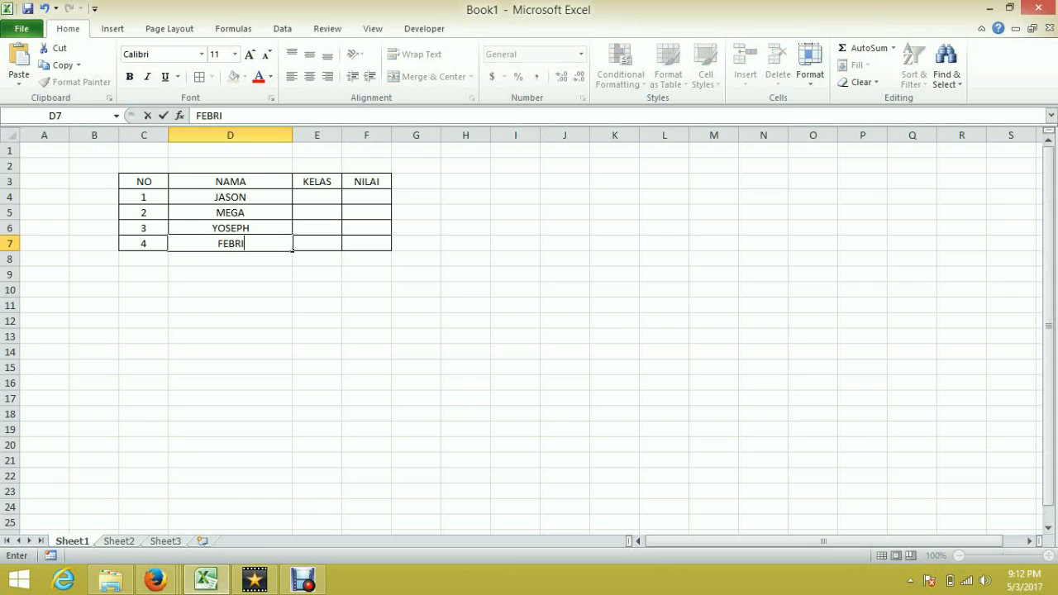
Step: Enter the classes 7, 8, 9 and 12 in cells E4 to E7 under KELAS
{"action": "left_click", "coordinate": [317, 197]}
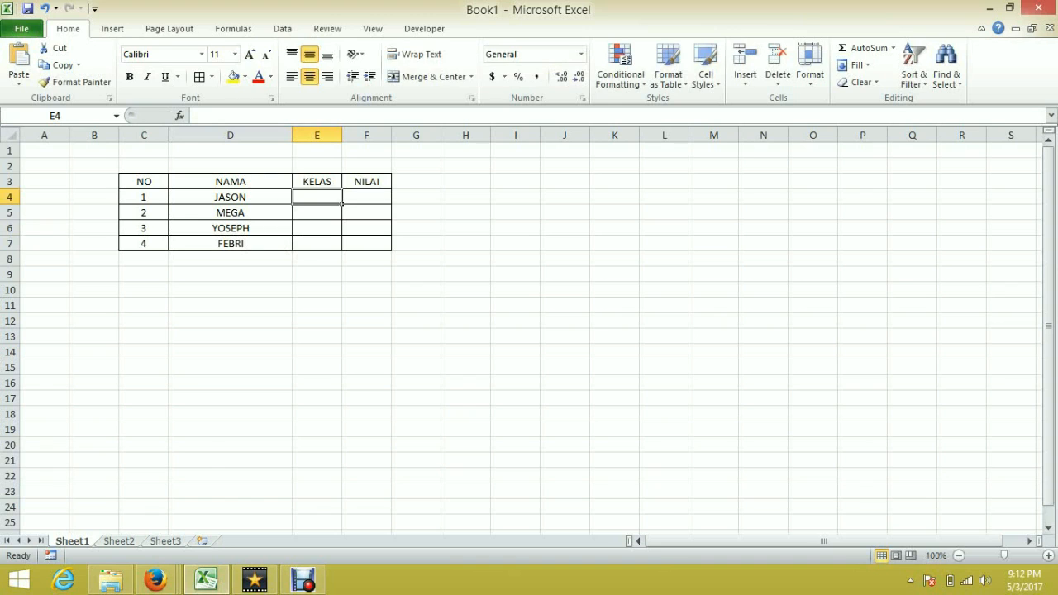
{"action": "type", "text": "7"}
{"action": "key", "text": "Return"}
{"action": "type", "text": "8"}
{"action": "key", "text": "Return"}
{"action": "type", "text": "9"}
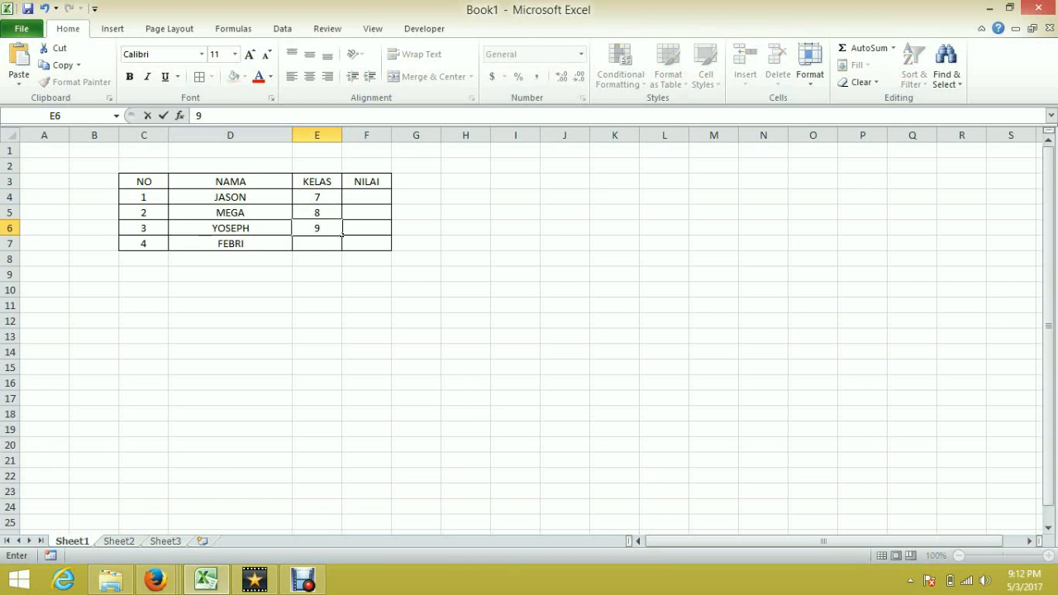
{"action": "key", "text": "Return"}
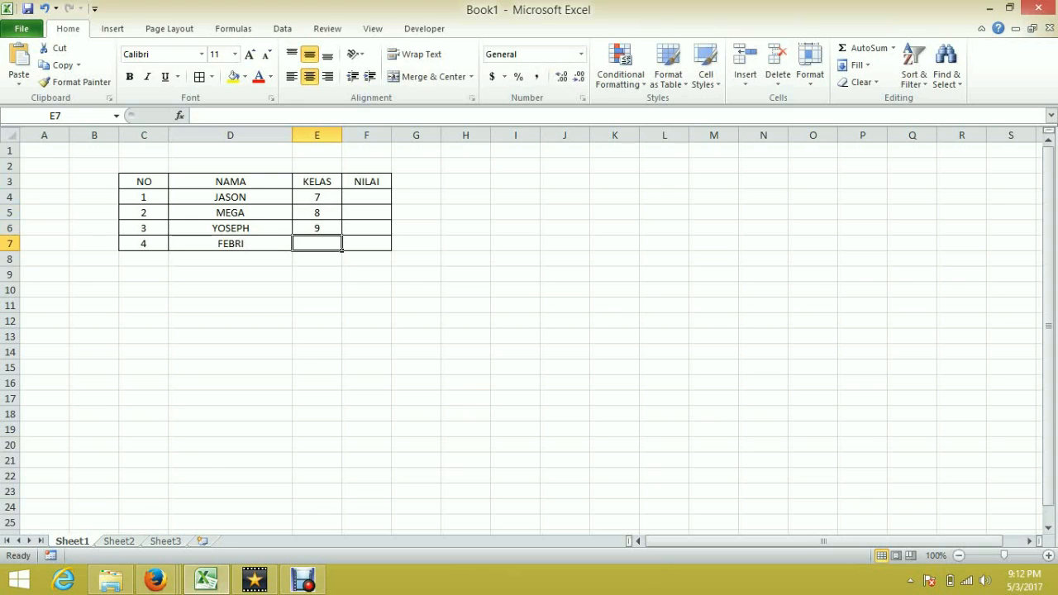
{"action": "type", "text": "12"}
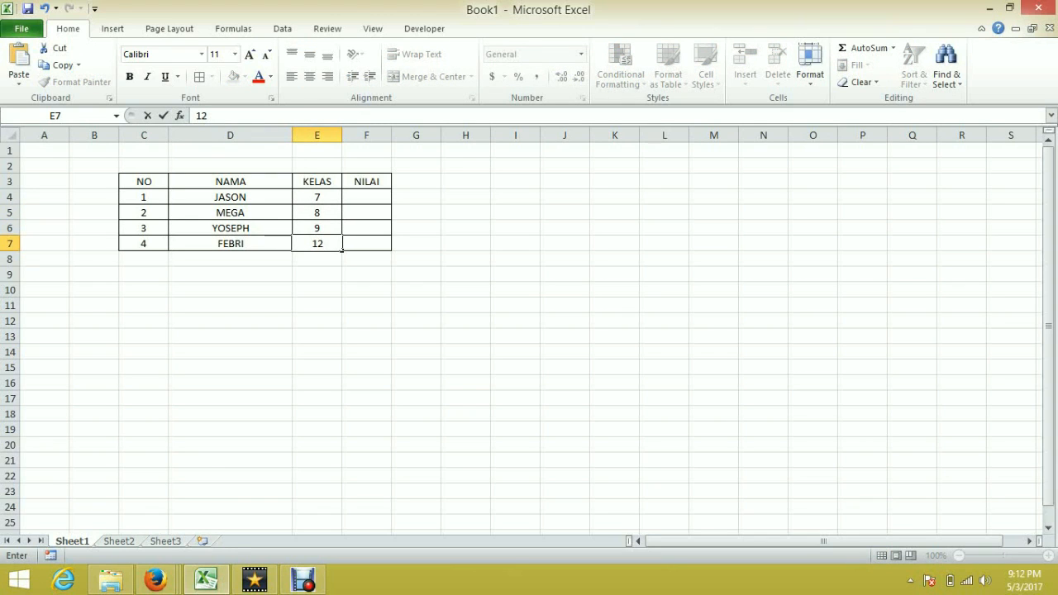
Step: Enter the scores 78, 88, 90 and 80 in cells F4 to F7 under NILAI
{"action": "left_click", "coordinate": [387, 200]}
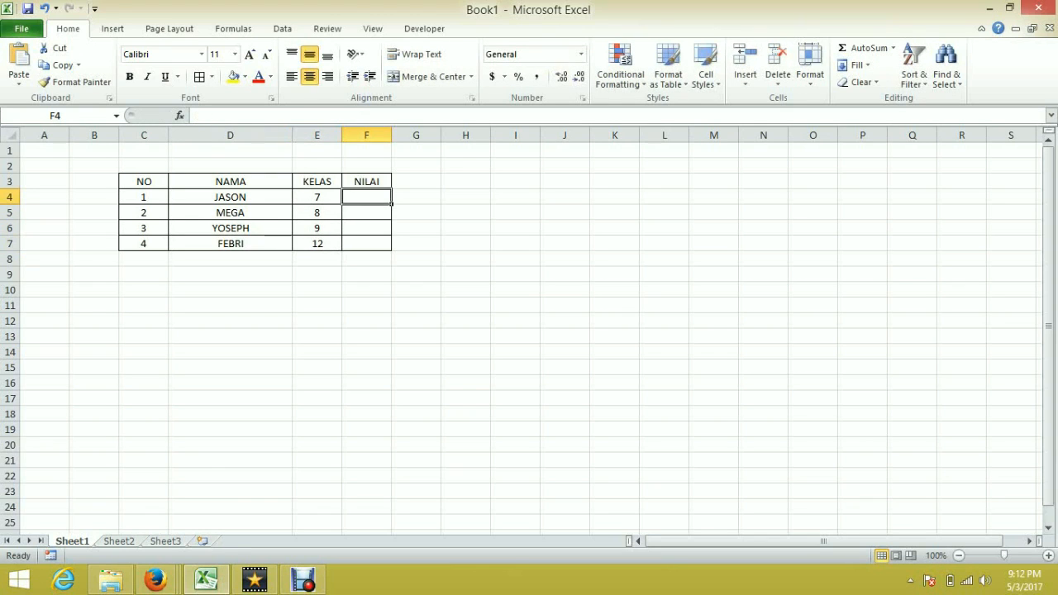
{"action": "type", "text": "78"}
{"action": "key", "text": "Return"}
{"action": "type", "text": "88"}
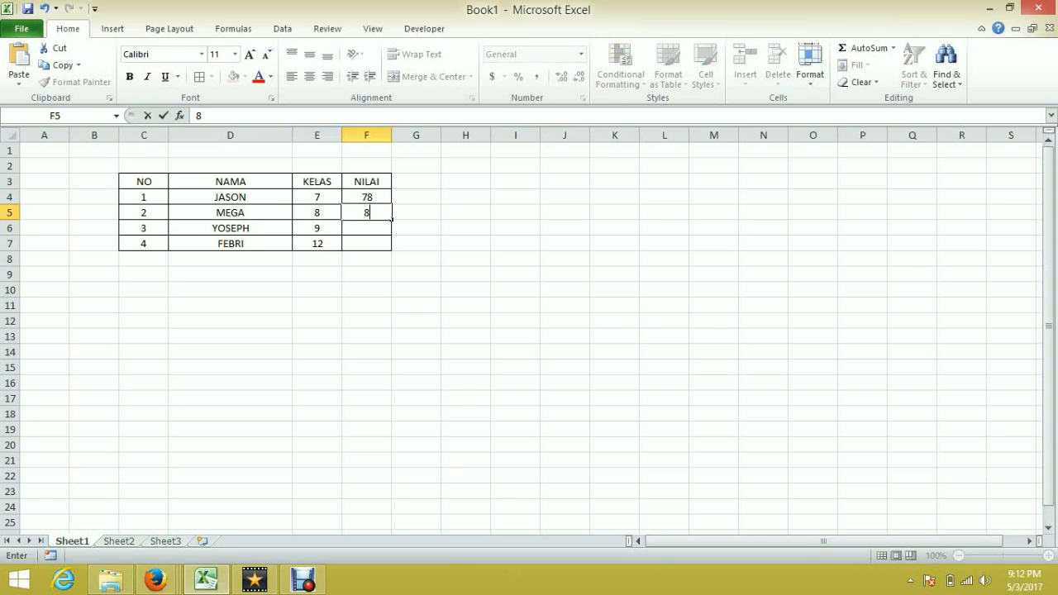
{"action": "key", "text": "Return"}
{"action": "type", "text": "90"}
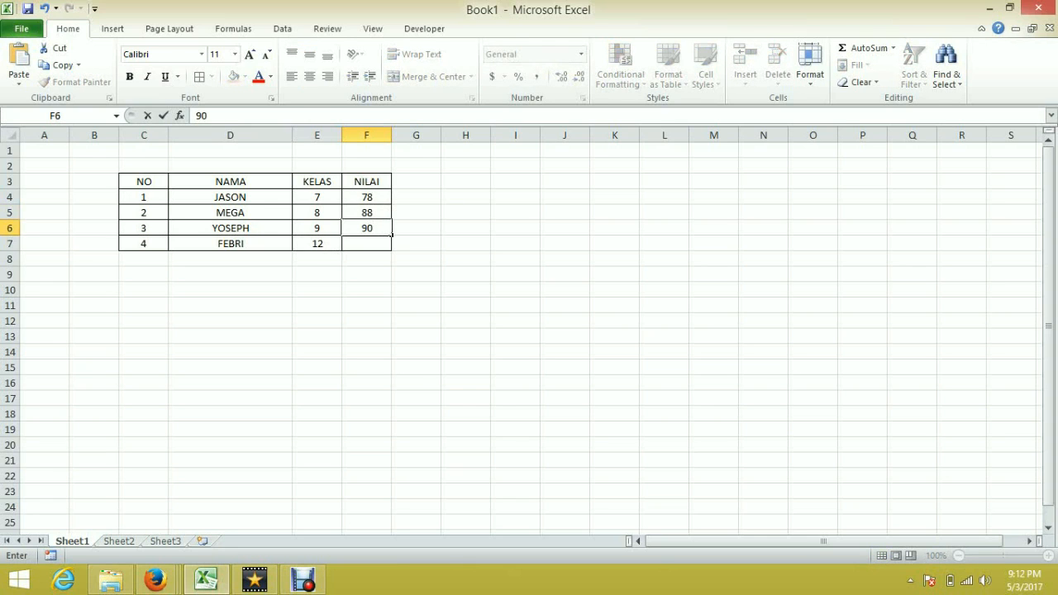
{"action": "key", "text": "Return"}
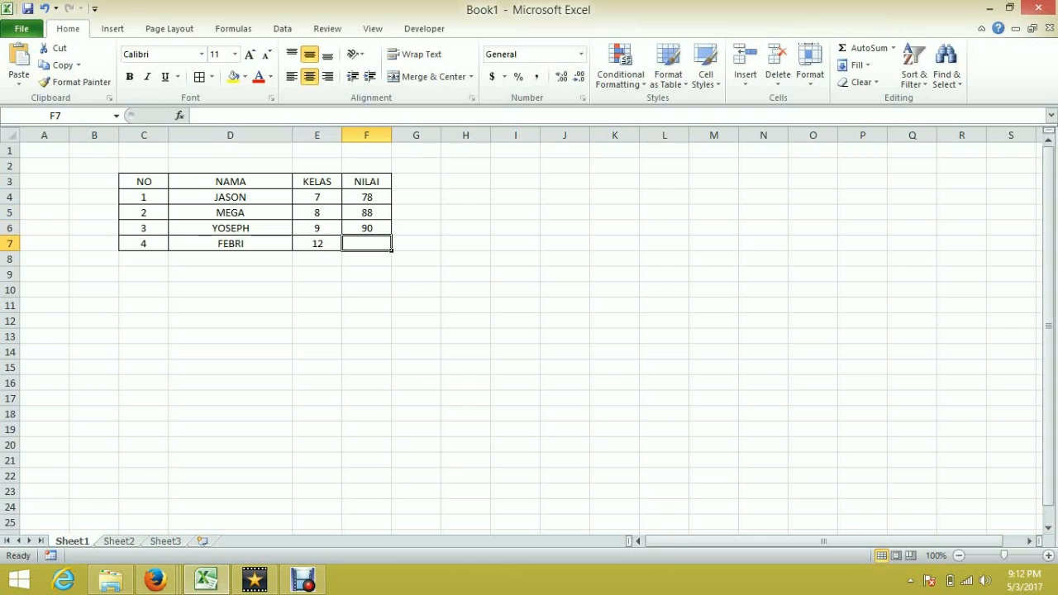
{"action": "type", "text": "80"}
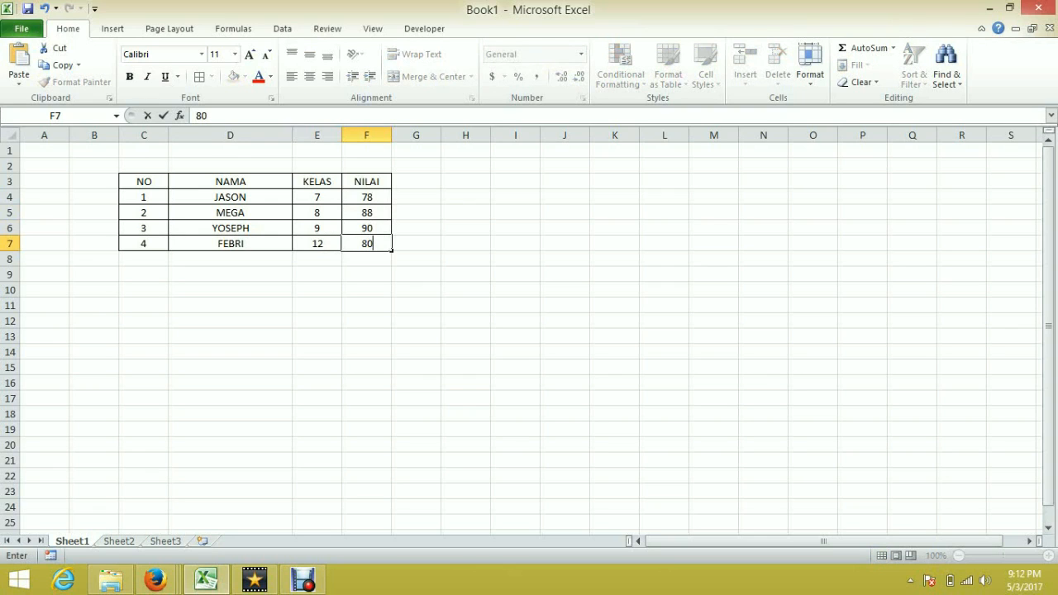
Step: Copy the header row NO, NAMA, KELAS, NILAI to cells I3:L3
{"action": "left_click", "coordinate": [366, 290]}
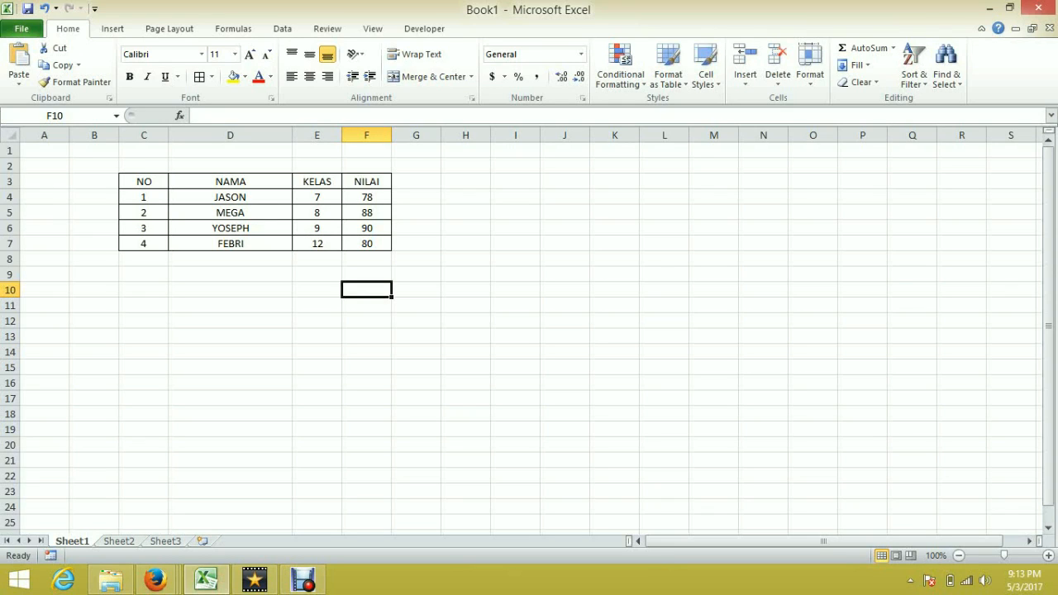
{"action": "left_click_drag", "start_coordinate": [143, 182], "coordinate": [392, 189]}
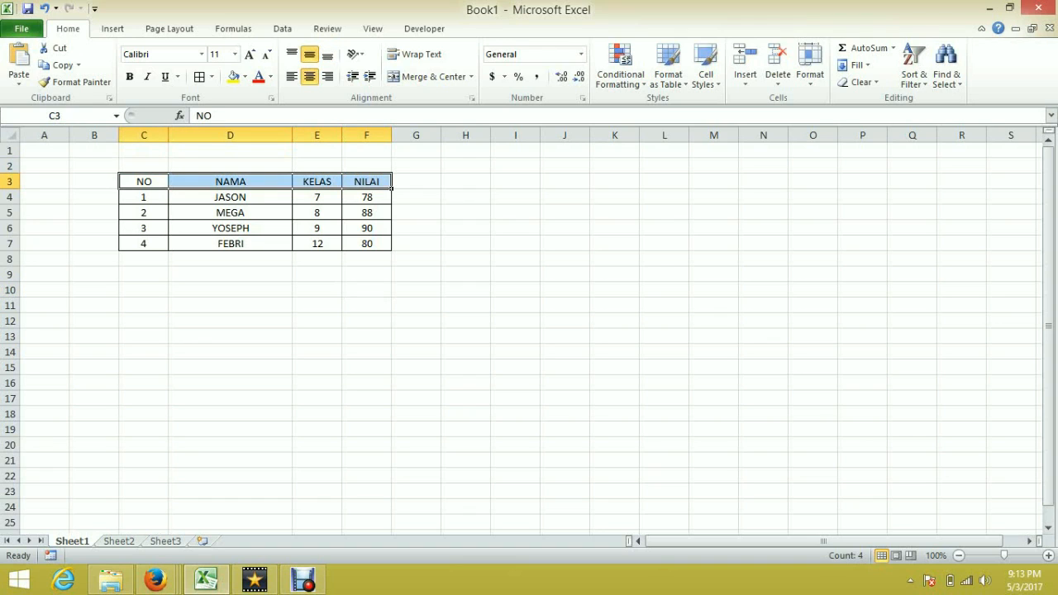
{"action": "key", "text": "ctrl+c"}
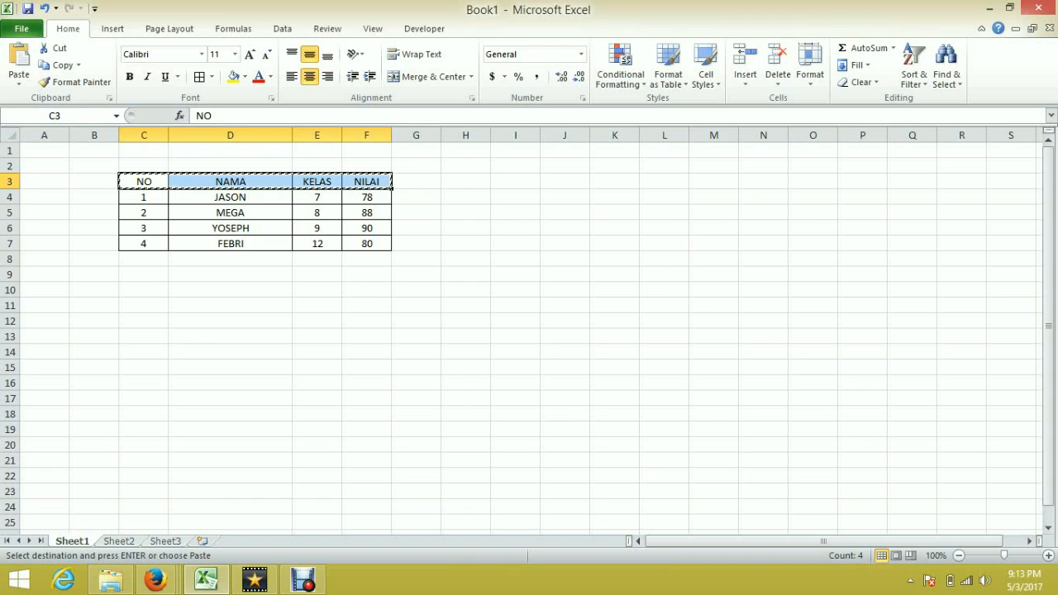
{"action": "left_click", "coordinate": [515, 181]}
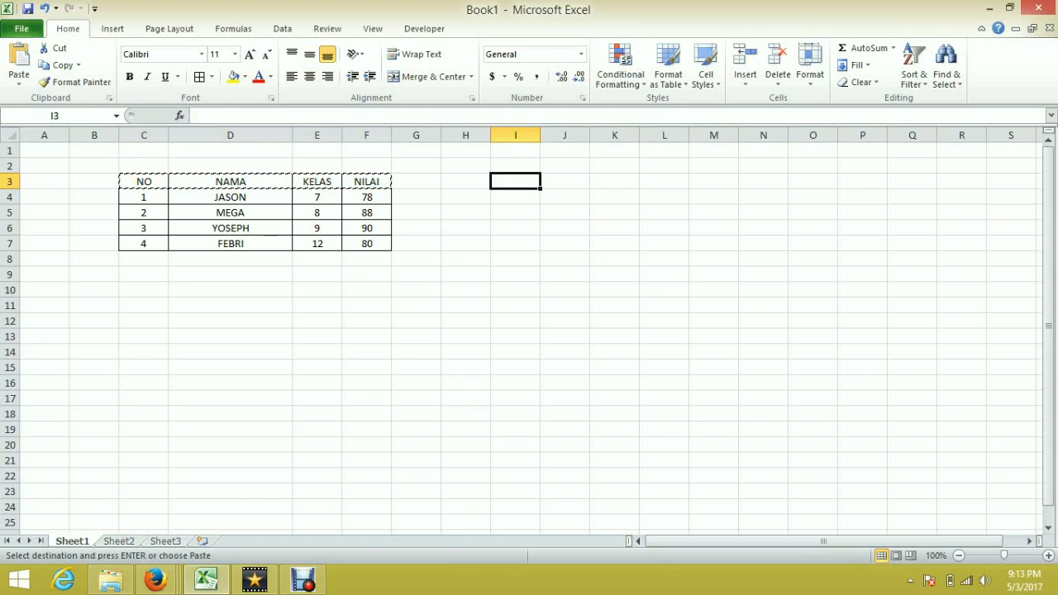
{"action": "key", "text": "ctrl+v"}
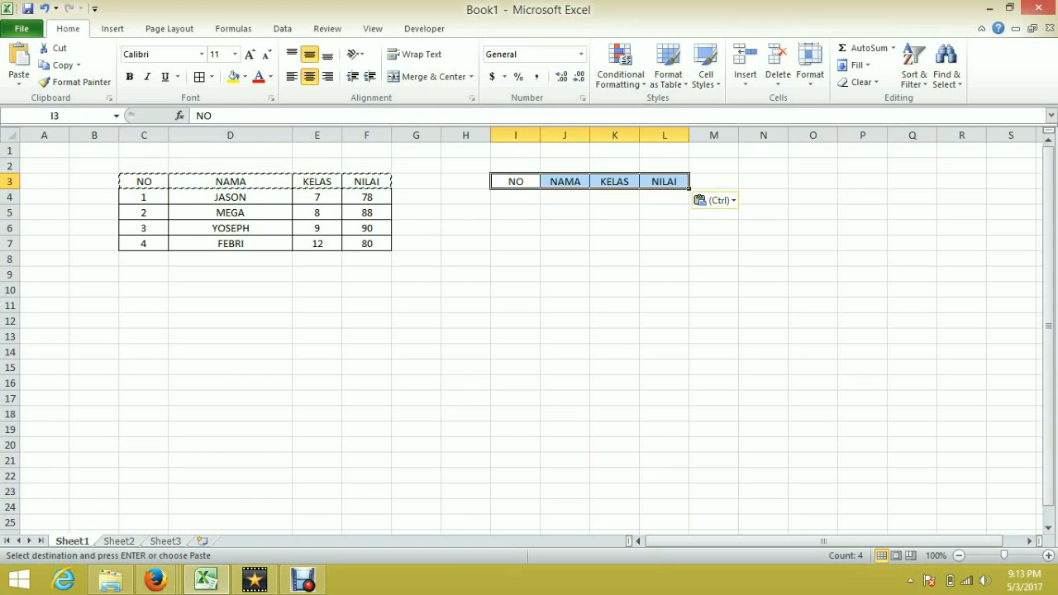
Step: Widen column J and set up a bordered empty row I4:L4 under the copied headers
{"action": "left_click", "coordinate": [614, 228]}
{"action": "left_click_drag", "start_coordinate": [589, 135], "coordinate": [628, 135]}
{"action": "left_click_drag", "start_coordinate": [516, 182], "coordinate": [702, 197]}
{"action": "key", "text": "Escape"}
{"action": "left_click", "coordinate": [583, 258]}
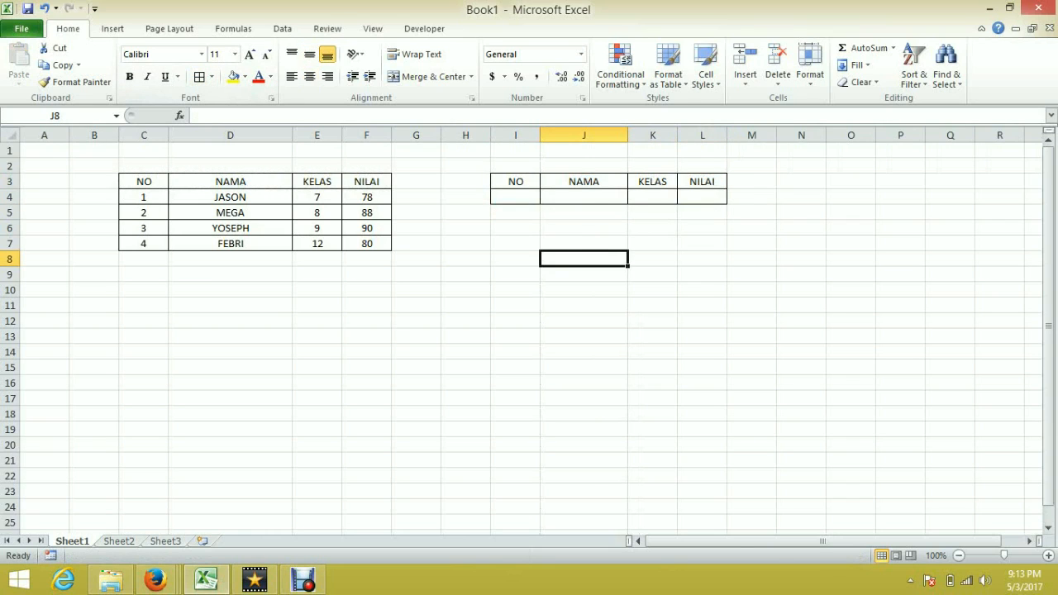
{"action": "left_click", "coordinate": [290, 217]}
{"action": "left_click", "coordinate": [317, 212]}
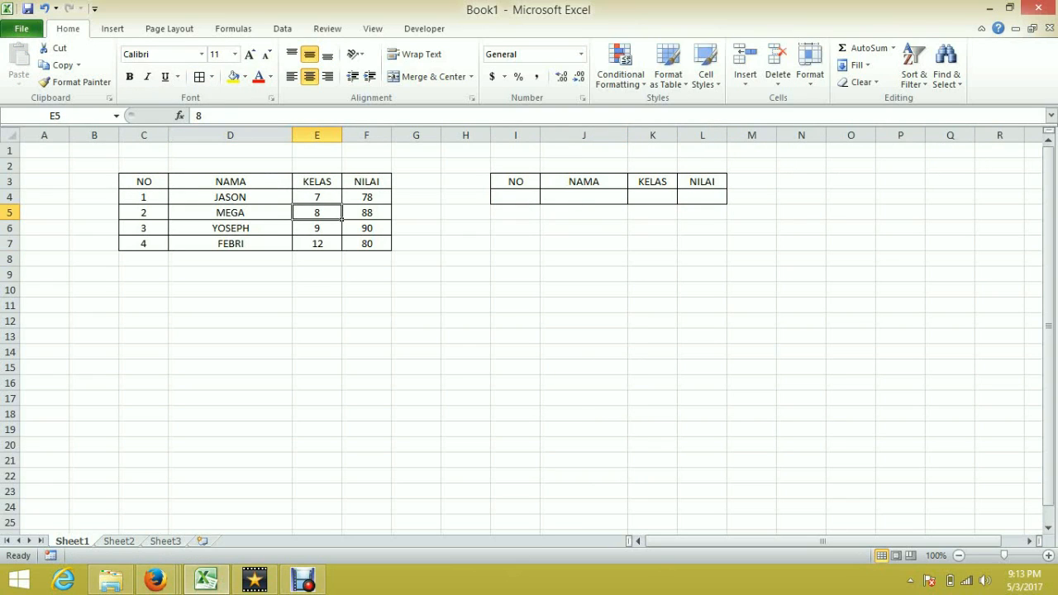
{"action": "left_click", "coordinate": [366, 212]}
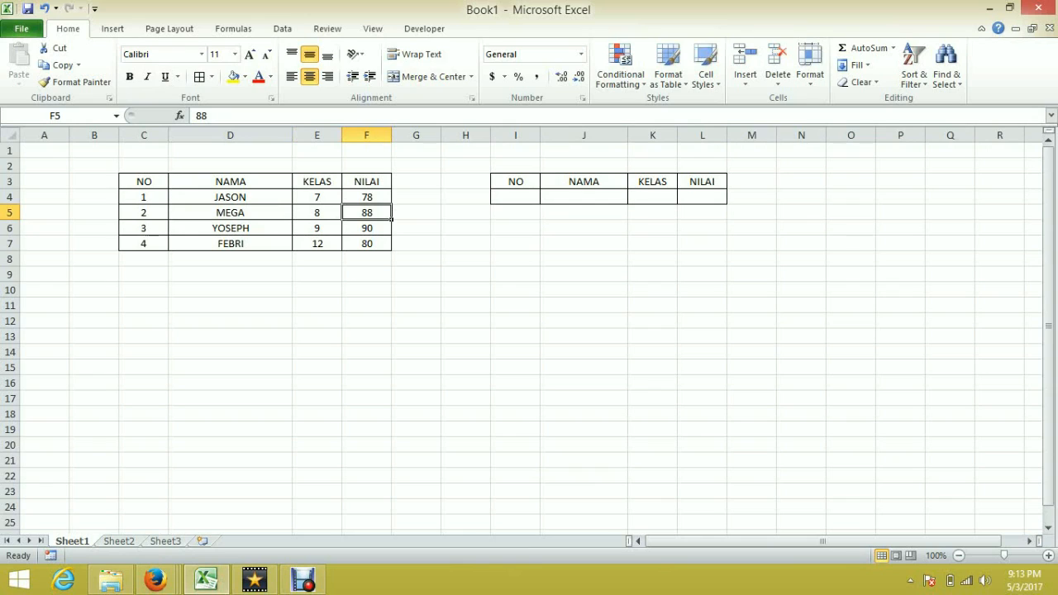
{"action": "left_click", "coordinate": [515, 228]}
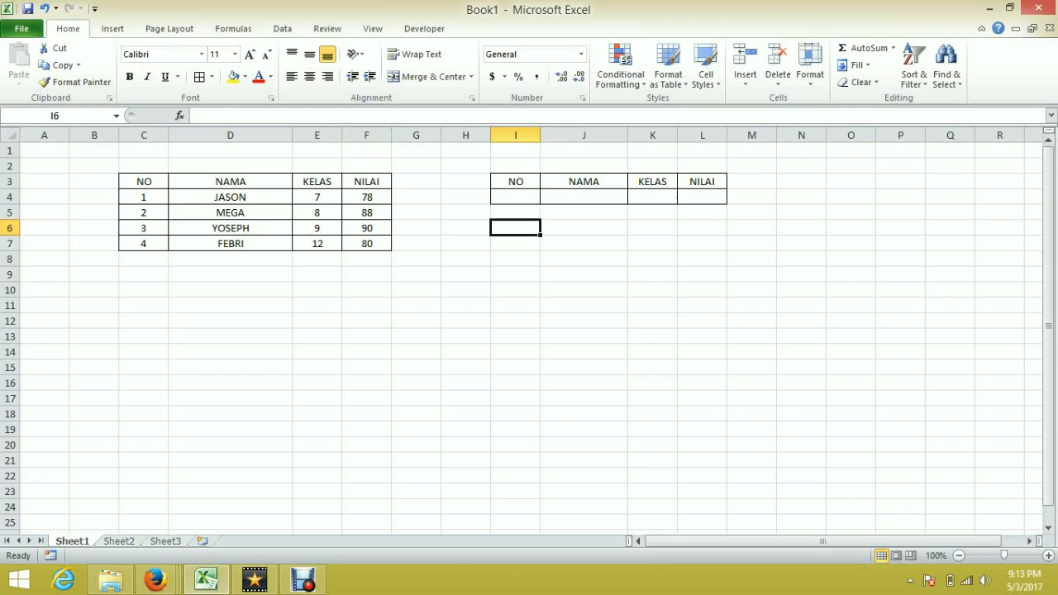
Step: Define the name DATA for the range C4:F7 and check it by reselecting the range
{"action": "left_click_drag", "start_coordinate": [143, 197], "coordinate": [366, 244]}
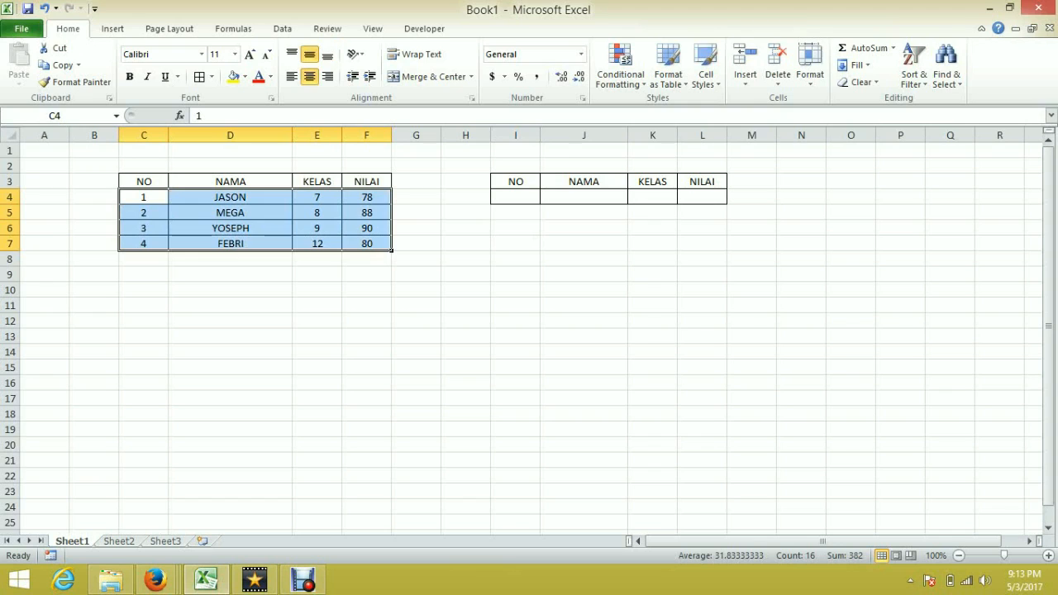
{"action": "right_click", "coordinate": [353, 244]}
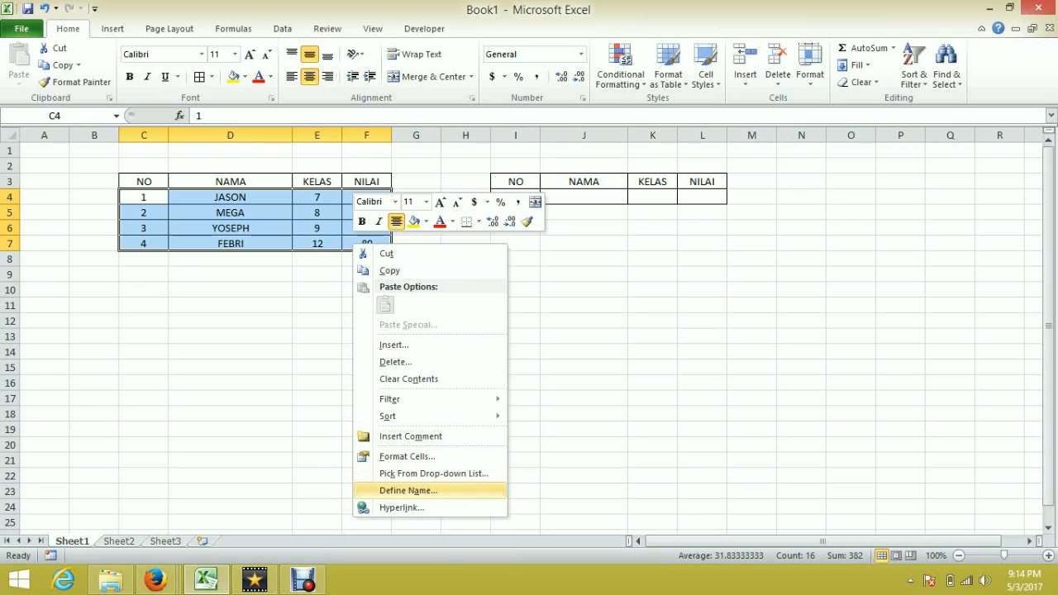
{"action": "left_click", "coordinate": [408, 490]}
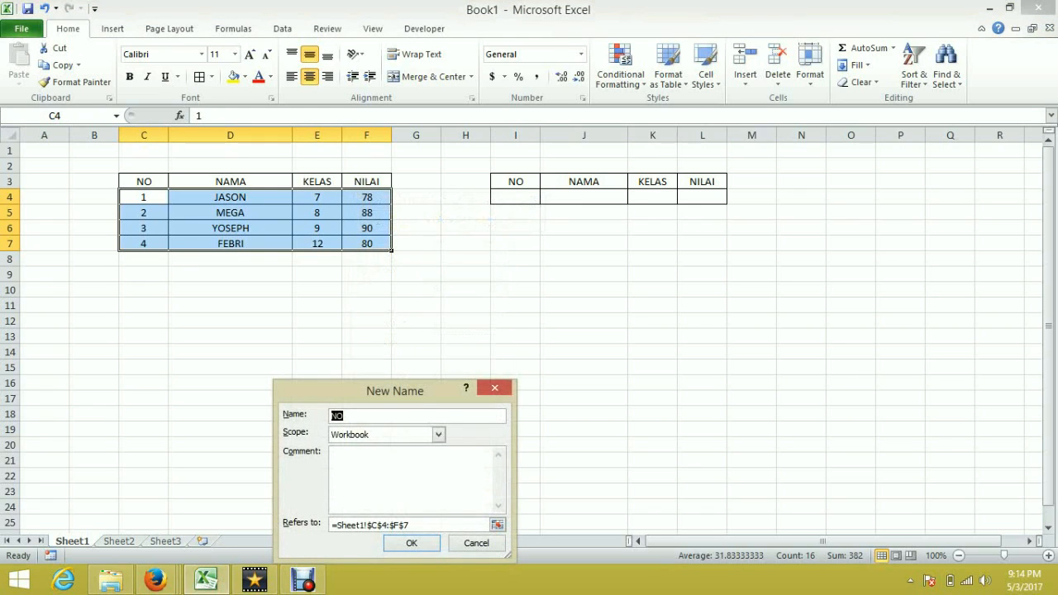
{"action": "type", "text": "DATA"}
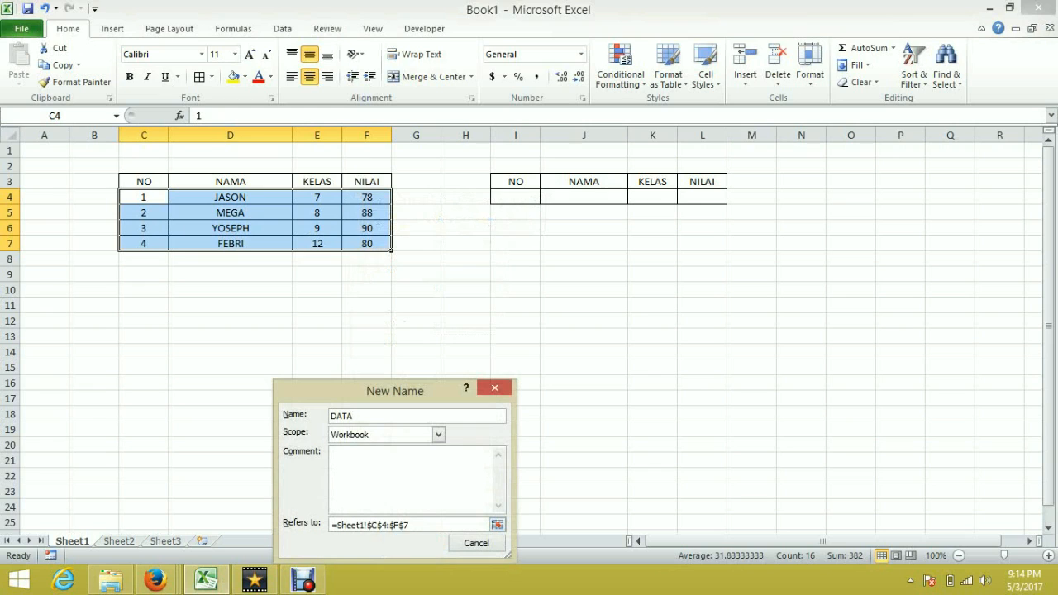
{"action": "left_click", "coordinate": [411, 543]}
{"action": "left_click", "coordinate": [416, 414]}
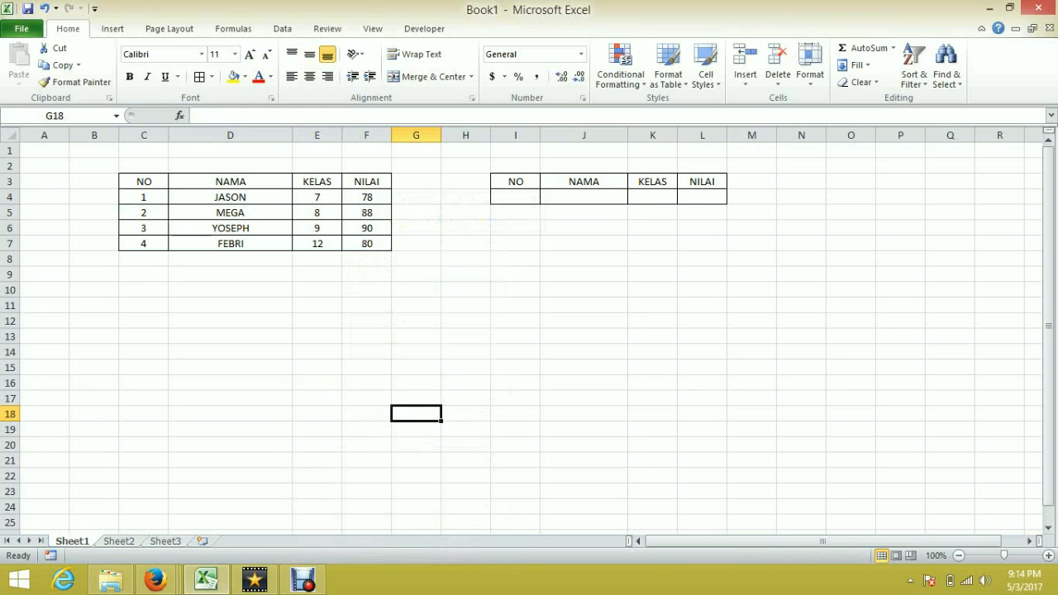
{"action": "left_click_drag", "start_coordinate": [143, 196], "coordinate": [372, 244]}
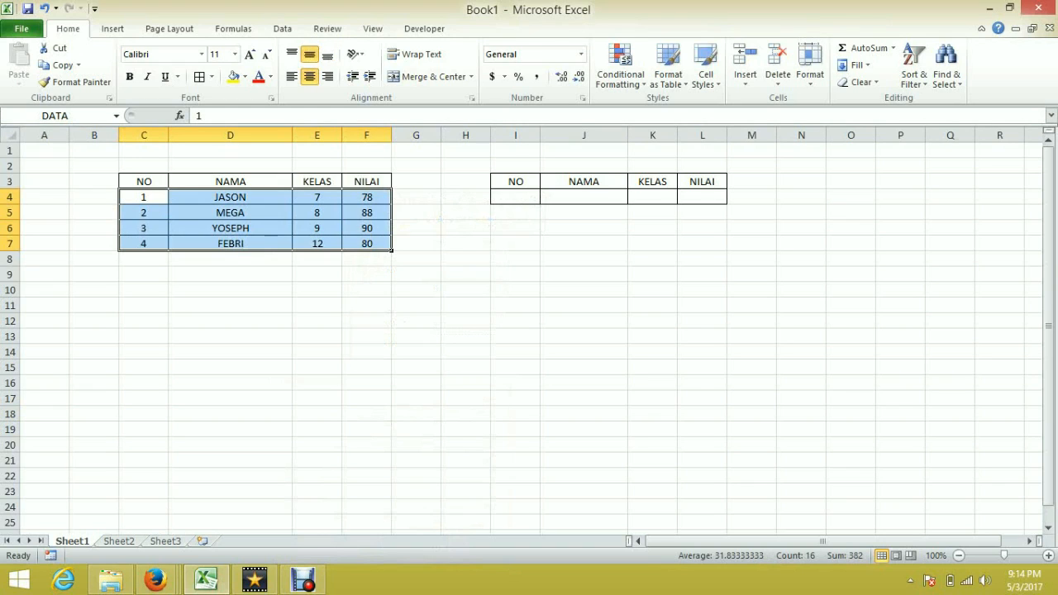
{"action": "left_click", "coordinate": [33, 115]}
{"action": "key", "text": "Return"}
{"action": "left_click", "coordinate": [366, 368]}
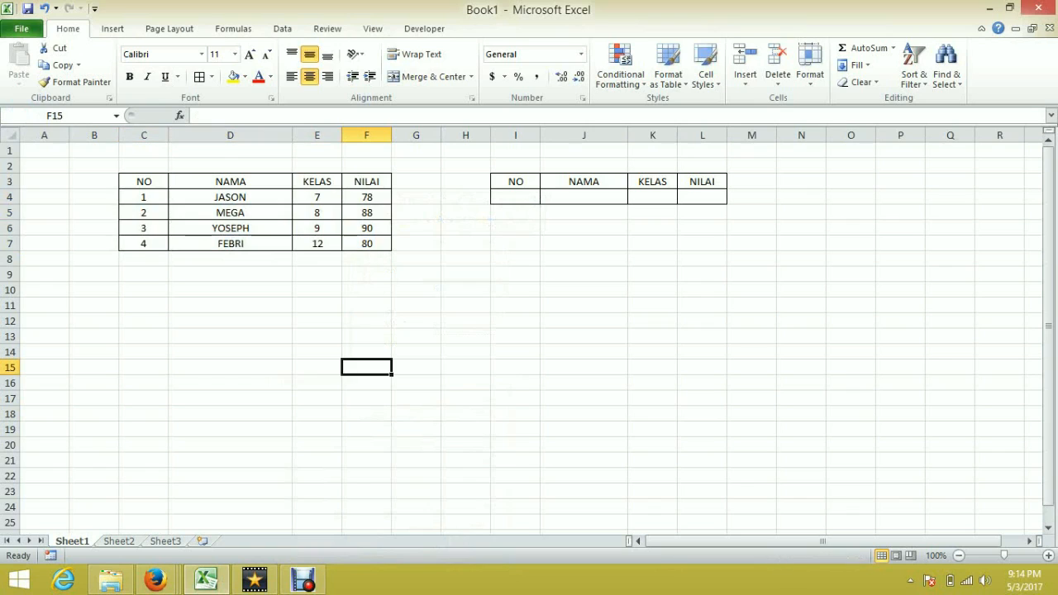
Step: Fill cell I4 yellow and define it with the name NOMOR
{"action": "left_click", "coordinate": [515, 197]}
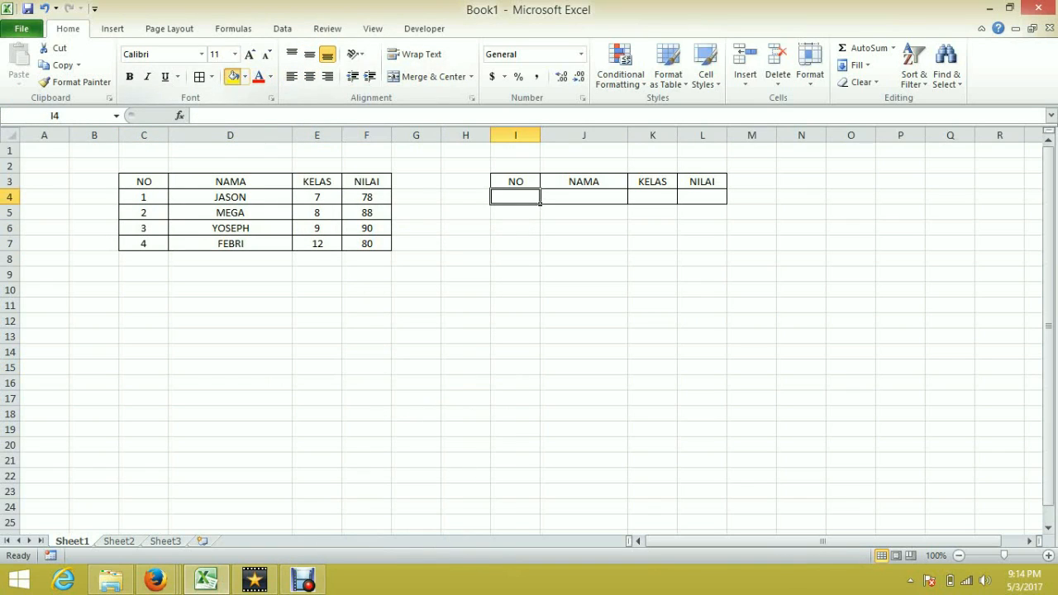
{"action": "left_click", "coordinate": [234, 76]}
{"action": "left_click", "coordinate": [515, 321]}
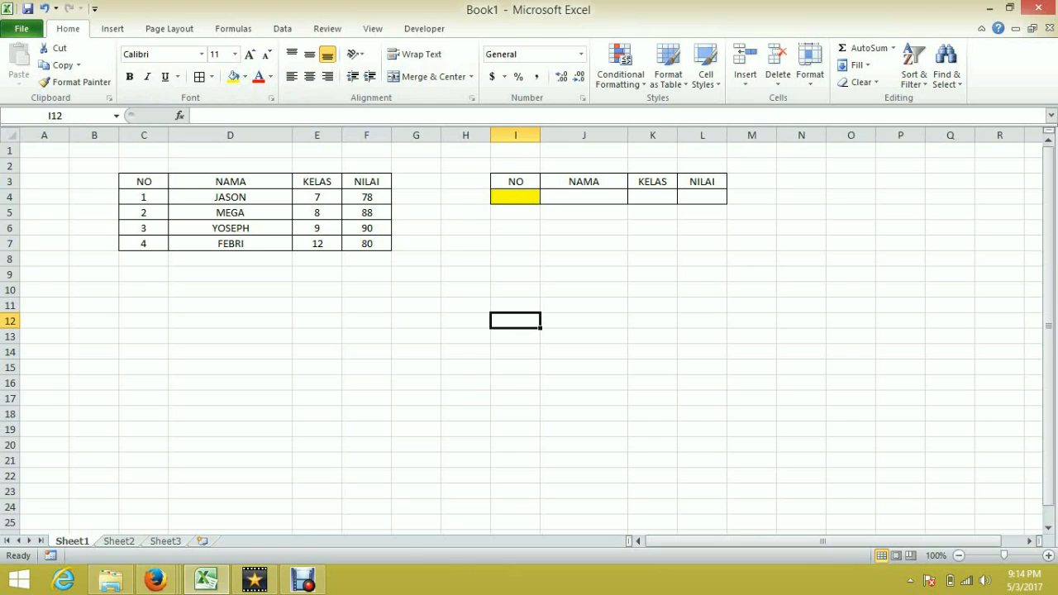
{"action": "left_click", "coordinate": [515, 197]}
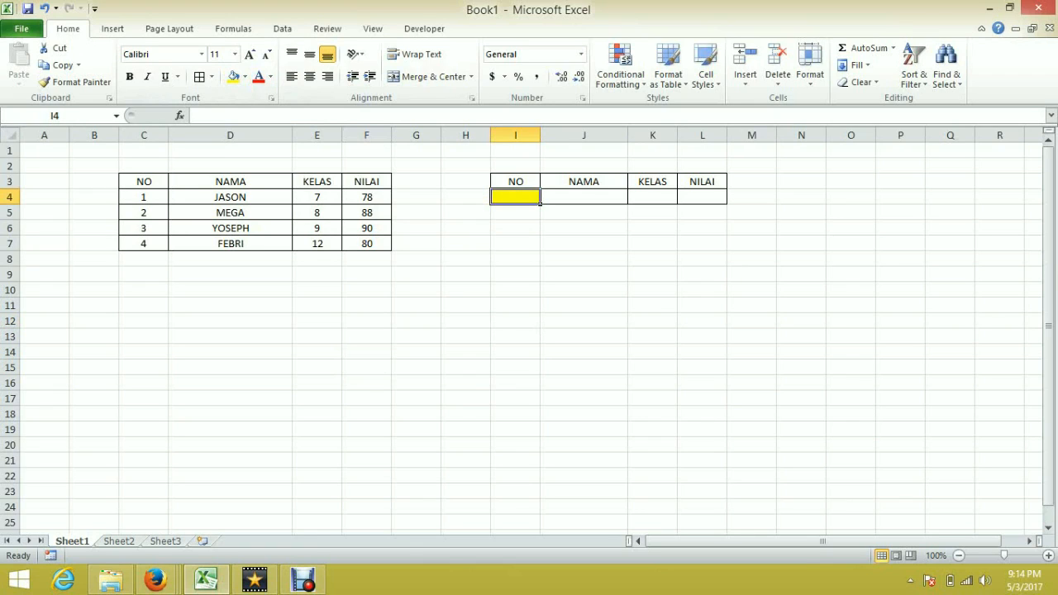
{"action": "right_click", "coordinate": [507, 198]}
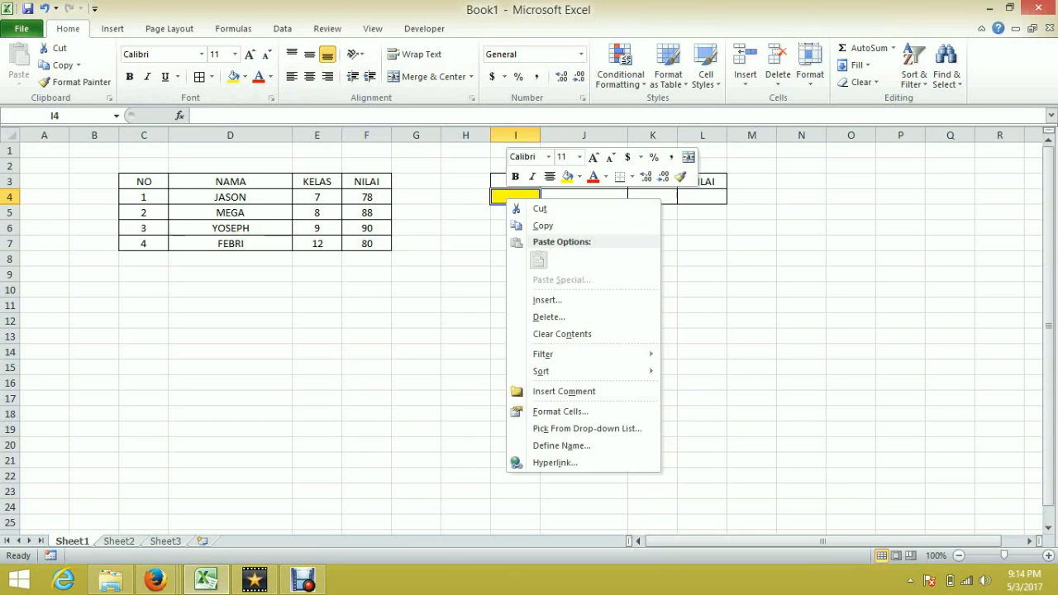
{"action": "left_click", "coordinate": [562, 445]}
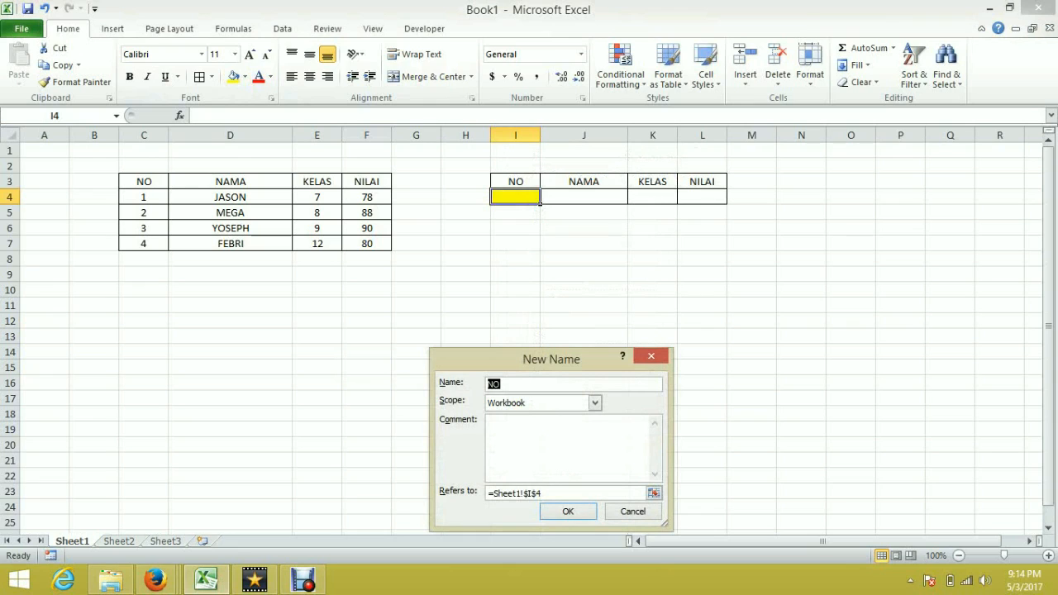
{"action": "type", "text": "NOMOR"}
{"action": "left_click", "coordinate": [568, 511]}
{"action": "left_click", "coordinate": [466, 368]}
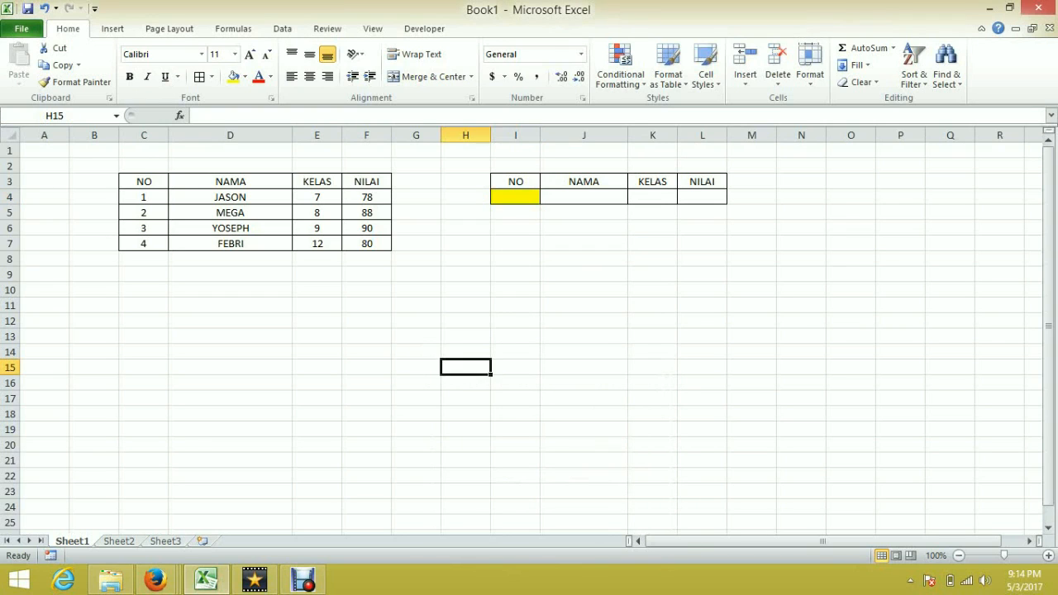
Step: Enter 2 in the NOMOR cell I4 under NO
{"action": "left_click", "coordinate": [515, 197]}
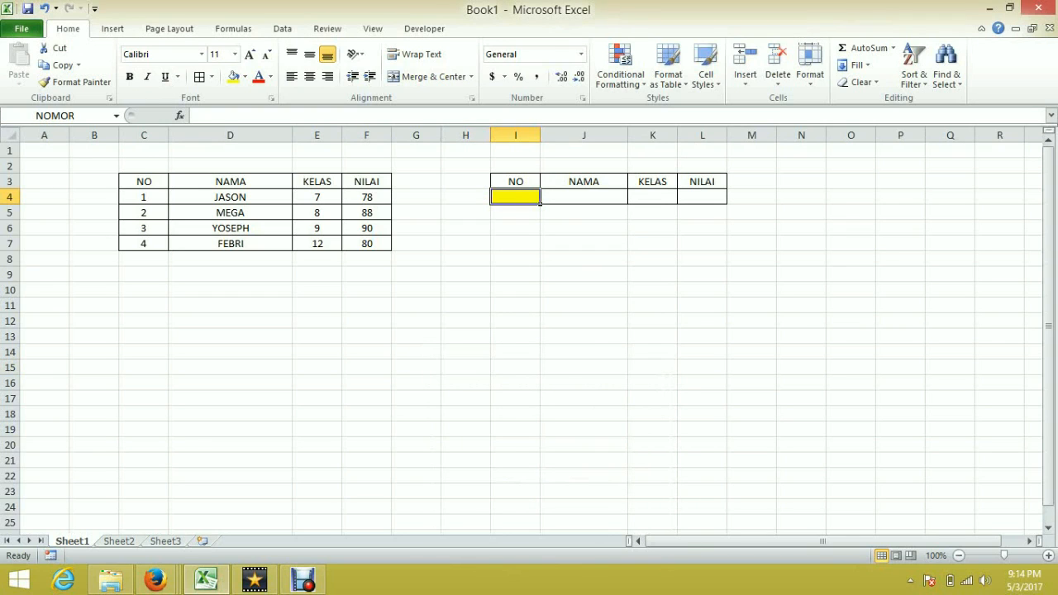
{"action": "left_click_drag", "start_coordinate": [143, 197], "coordinate": [392, 249]}
{"action": "left_click", "coordinate": [466, 321]}
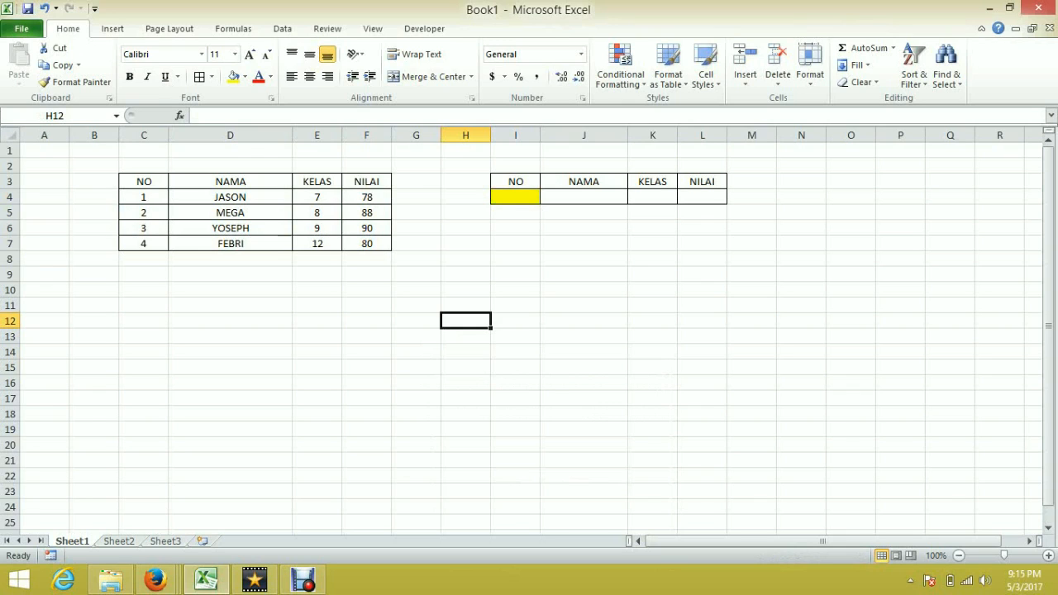
{"action": "left_click", "coordinate": [515, 197]}
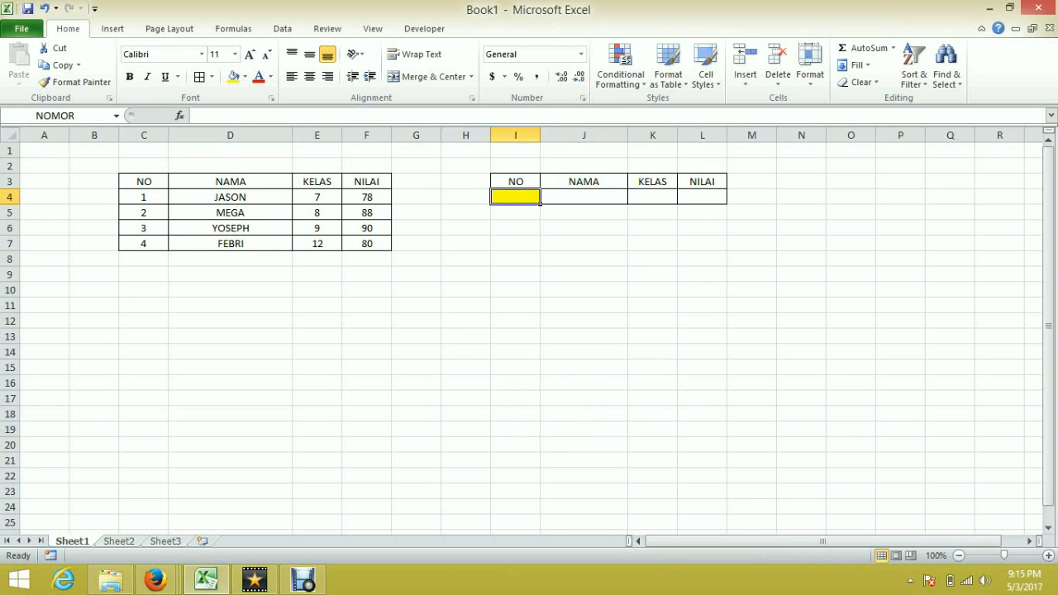
{"action": "type", "text": "1"}
{"action": "key", "text": "BackSpace"}
{"action": "type", "text": "2"}
{"action": "left_click", "coordinate": [583, 259]}
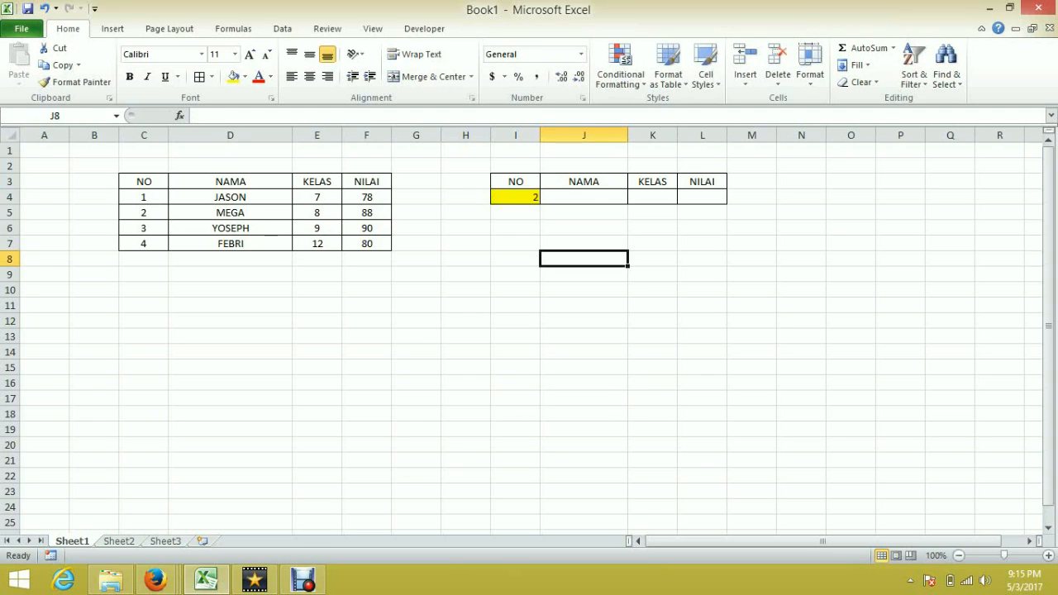
Step: Enter the formula =VLOOKUP(NOMOR,DATA,2,FALSE) in J4 under NAMA
{"action": "left_click", "coordinate": [538, 199]}
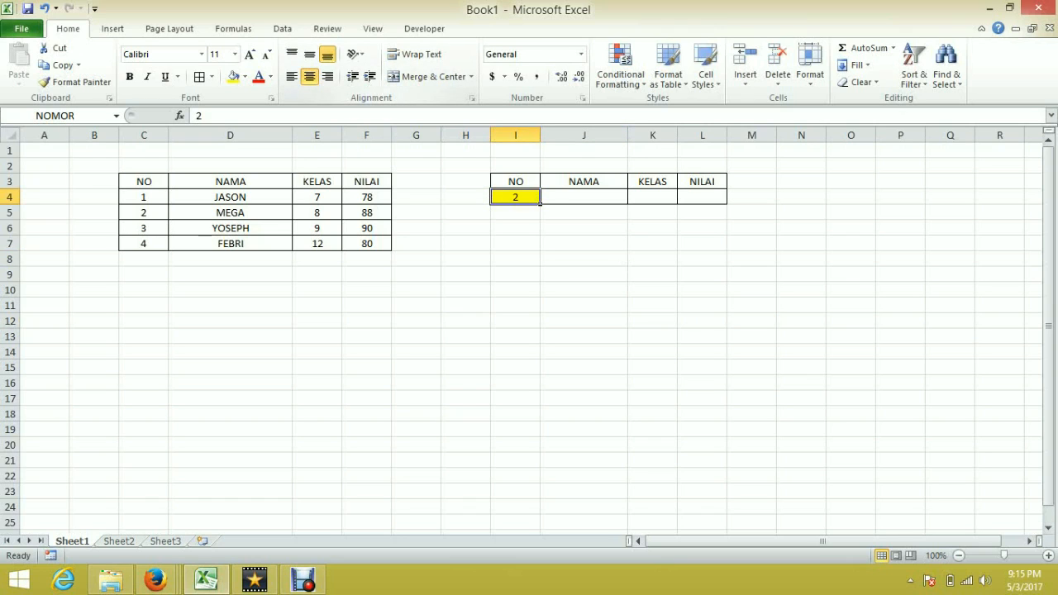
{"action": "left_click_drag", "start_coordinate": [562, 198], "coordinate": [711, 199]}
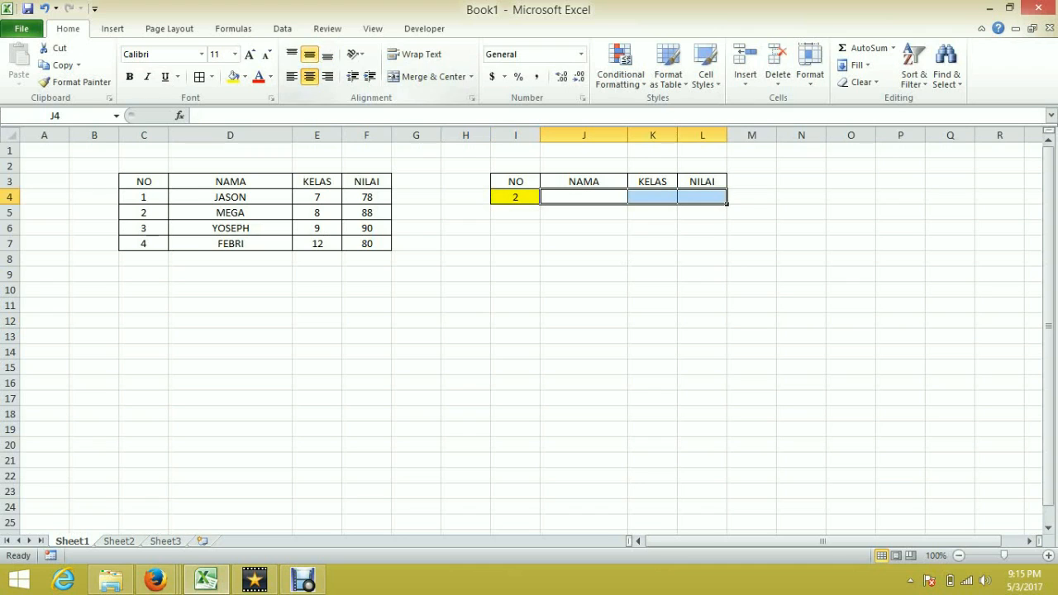
{"action": "left_click", "coordinate": [584, 243]}
{"action": "left_click", "coordinate": [584, 197]}
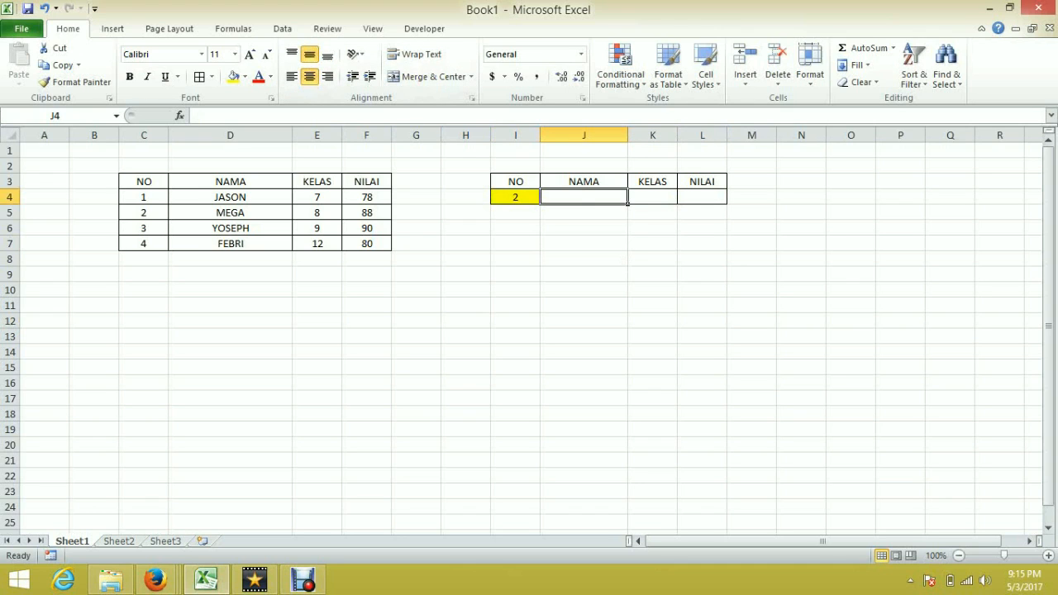
{"action": "type", "text": "="}
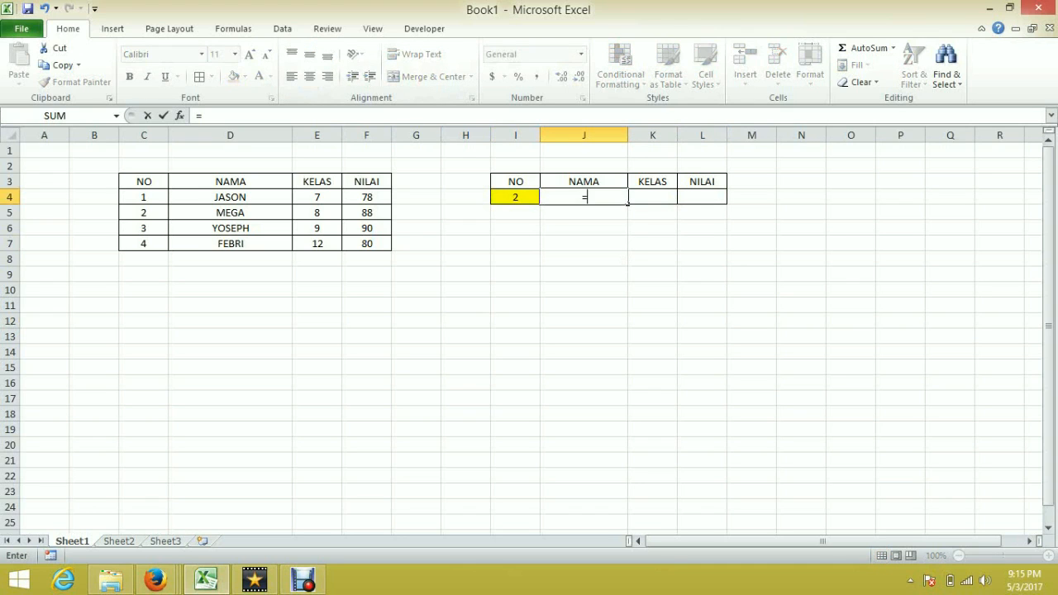
{"action": "type", "text": "VE"}
{"action": "key", "text": "BackSpace"}
{"action": "type", "text": "L"}
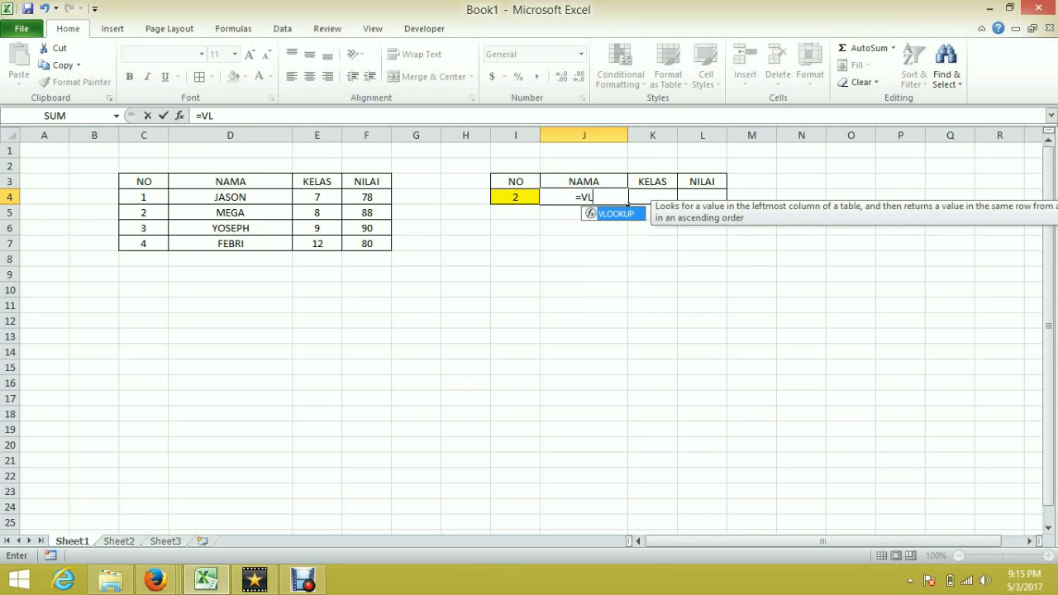
{"action": "key", "text": "Tab"}
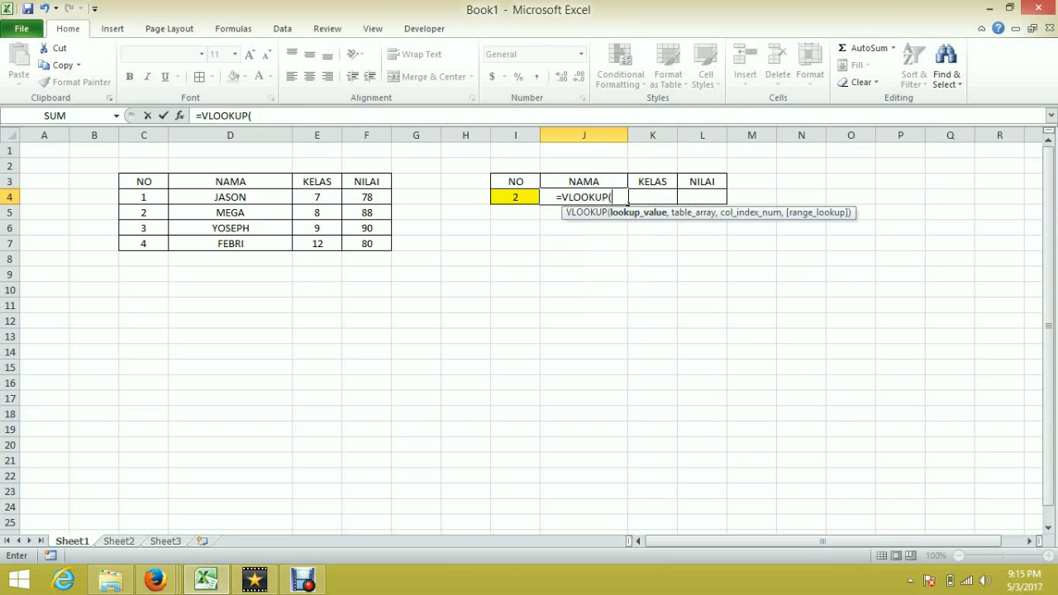
{"action": "key", "text": "Left"}
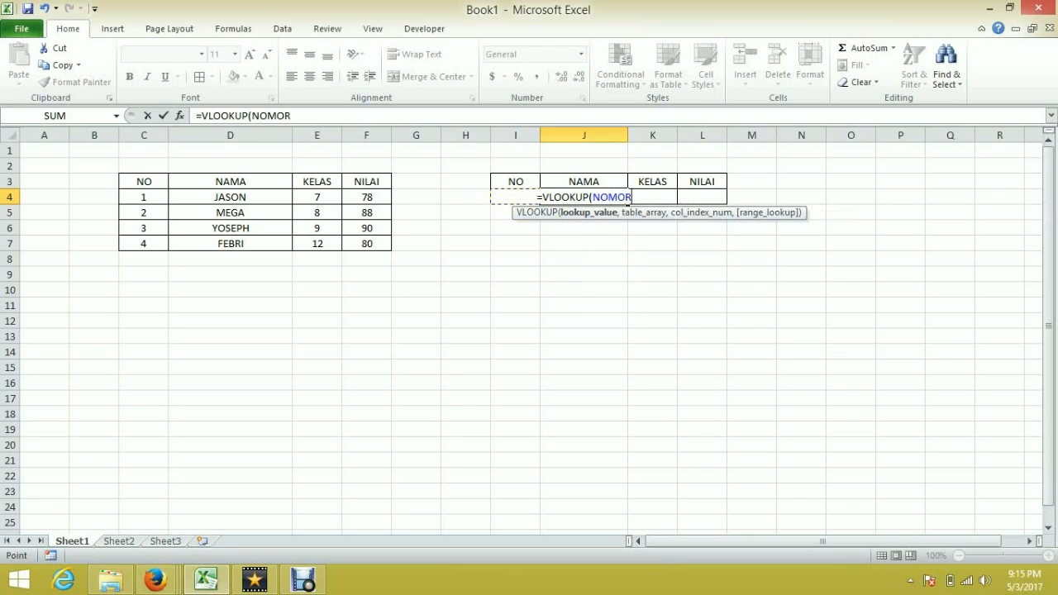
{"action": "type", "text": ","}
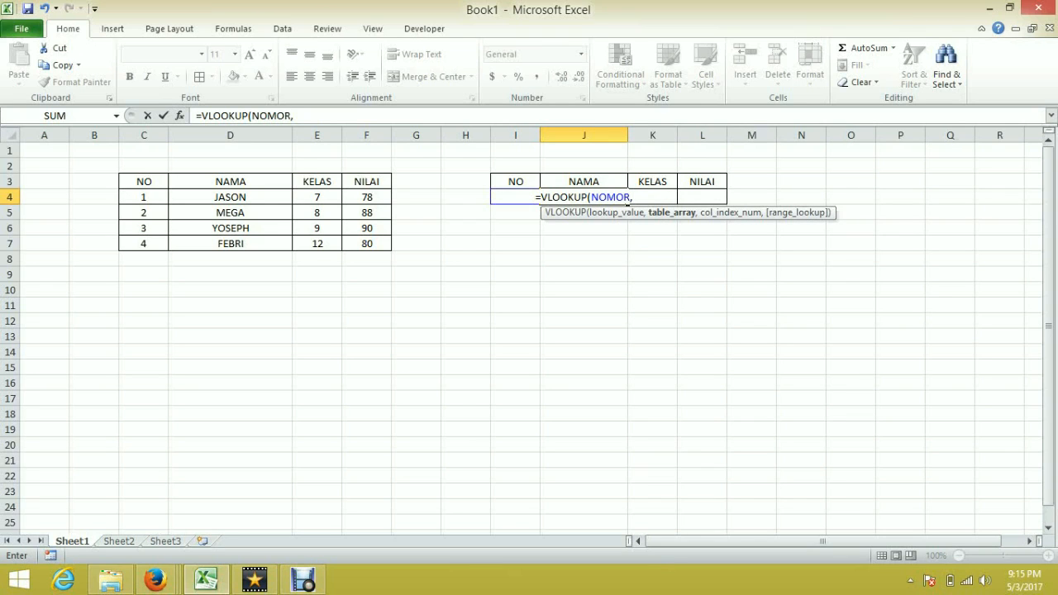
{"action": "type", "text": "D"}
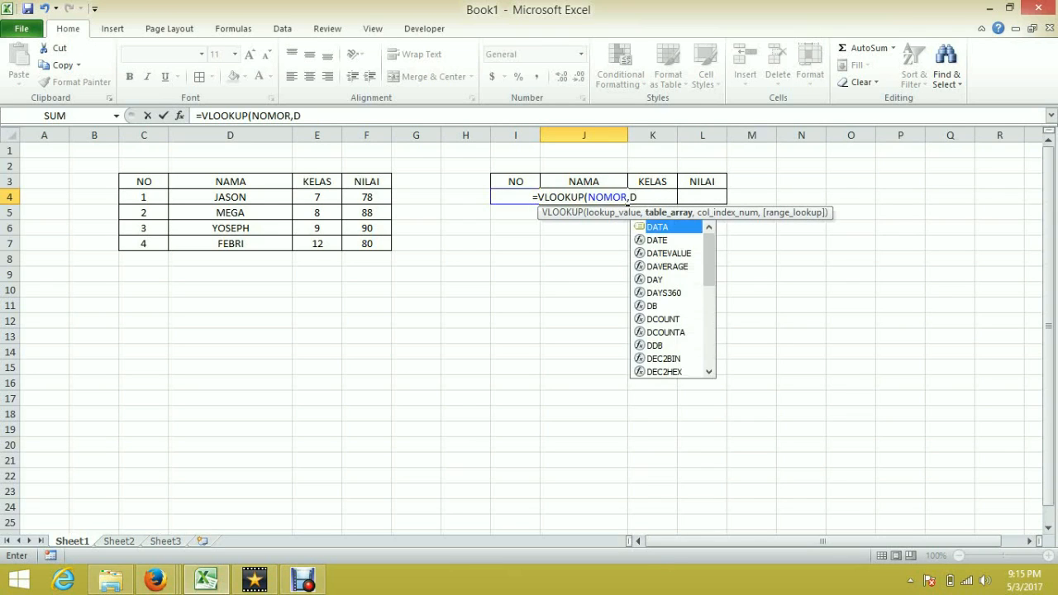
{"action": "key", "text": "Tab"}
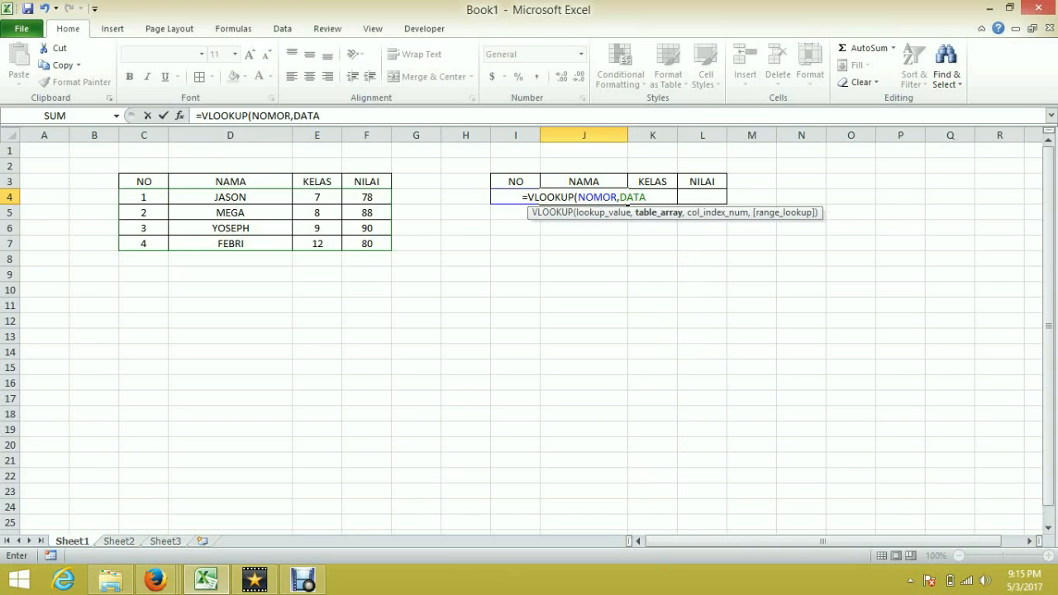
{"action": "type", "text": ","}
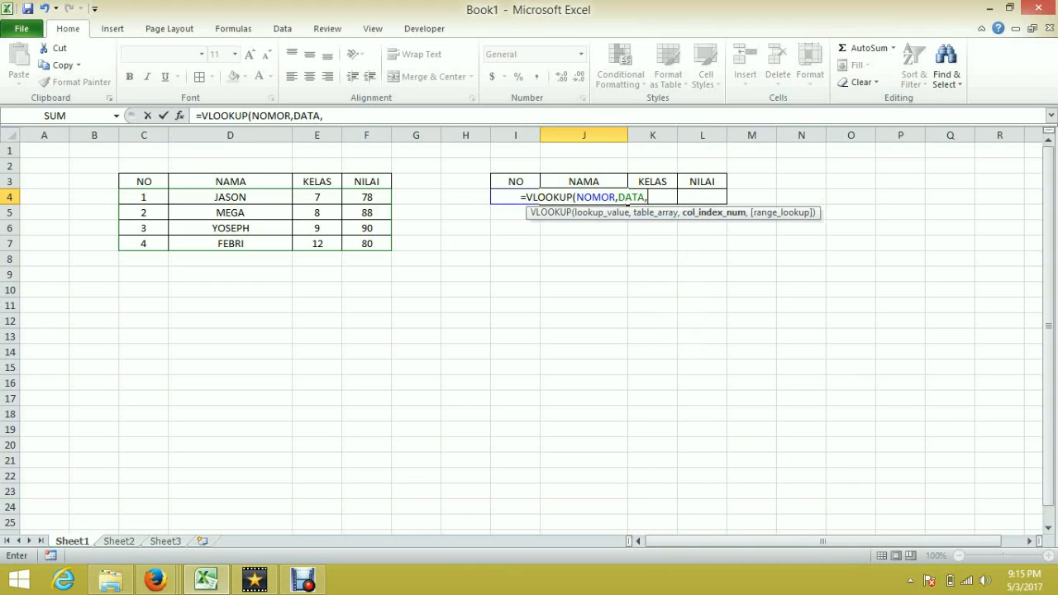
{"action": "type", "text": "2,"}
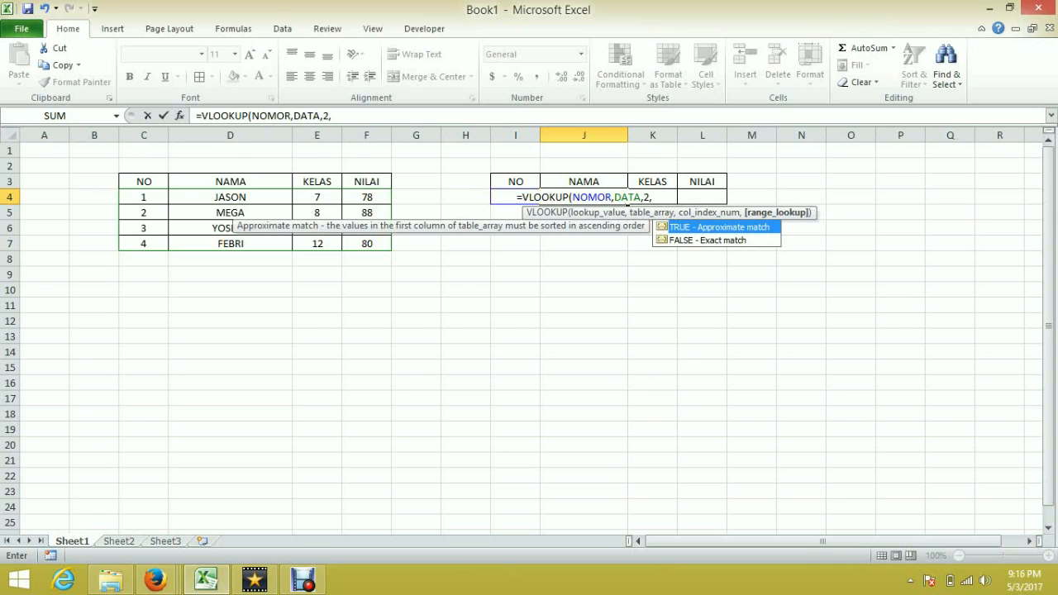
{"action": "key", "text": "Down"}
{"action": "key", "text": "Tab"}
{"action": "type", "text": ")"}
{"action": "key", "text": "Return"}
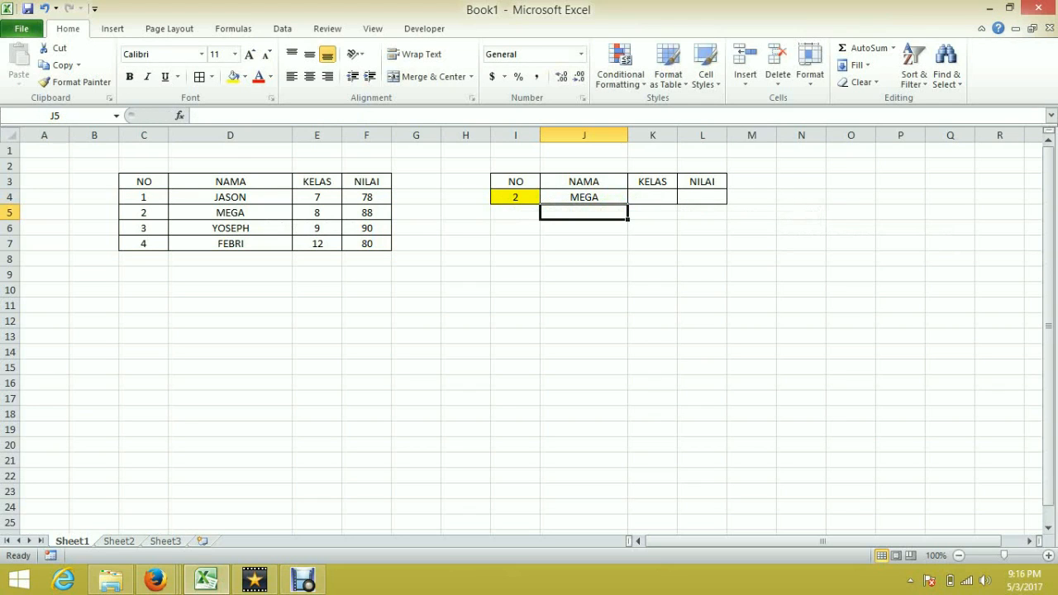
Step: Copy the J4 lookup formula across to K4 and L4
{"action": "left_click", "coordinate": [583, 197]}
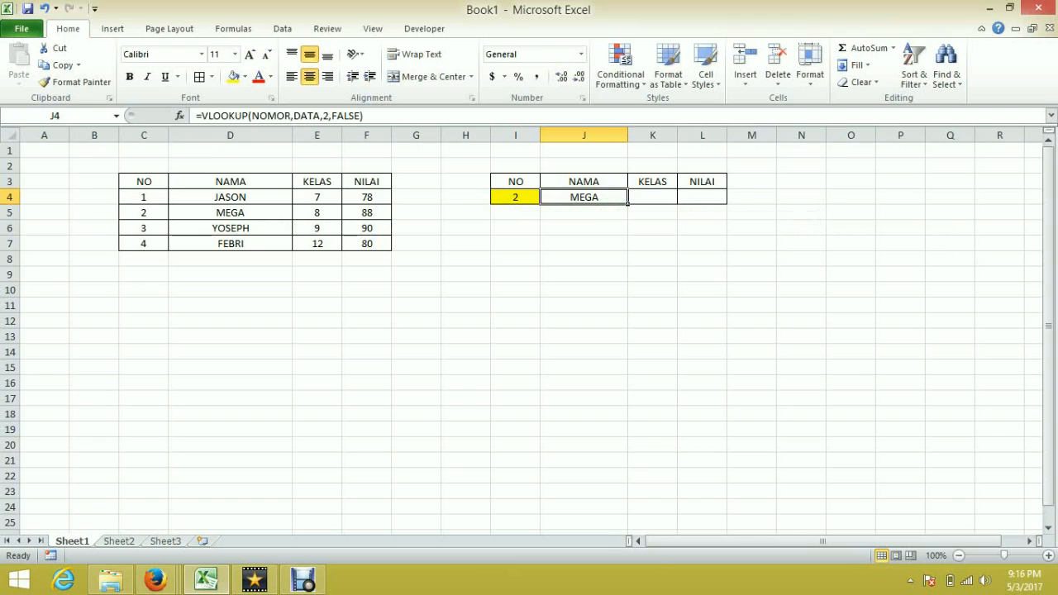
{"action": "left_click_drag", "start_coordinate": [628, 203], "coordinate": [726, 203]}
{"action": "left_click", "coordinate": [702, 228]}
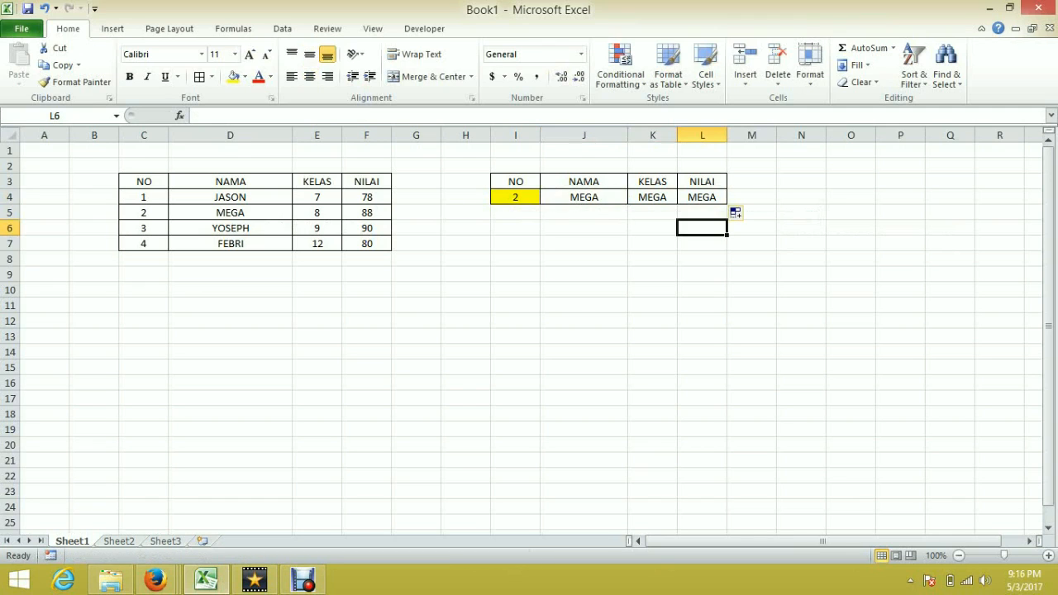
Step: Change the column index in the K4 formula under KELAS to 3
{"action": "left_click", "coordinate": [653, 197]}
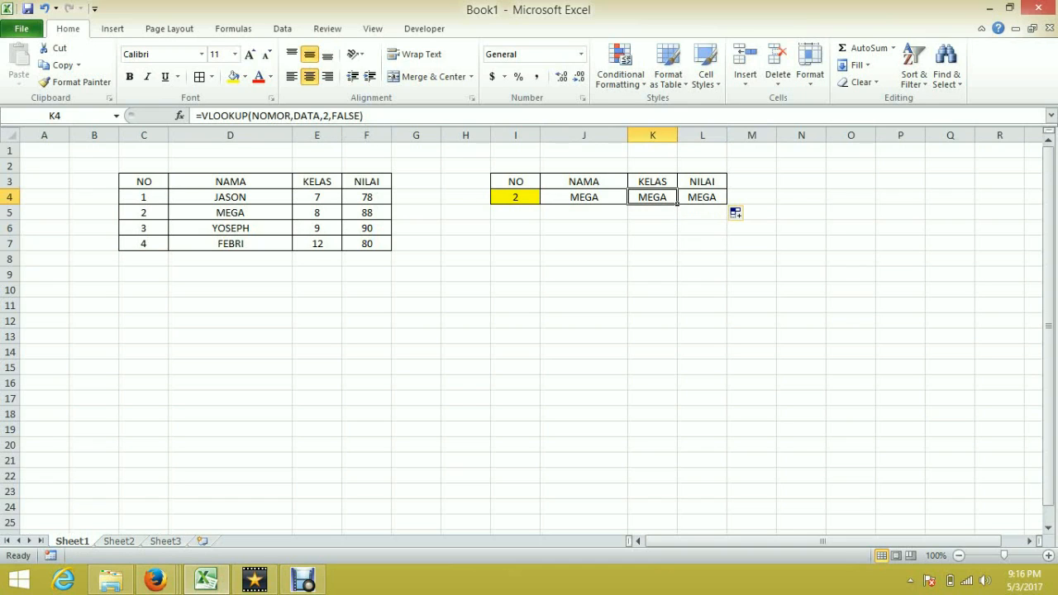
{"action": "double_click", "coordinate": [325, 116]}
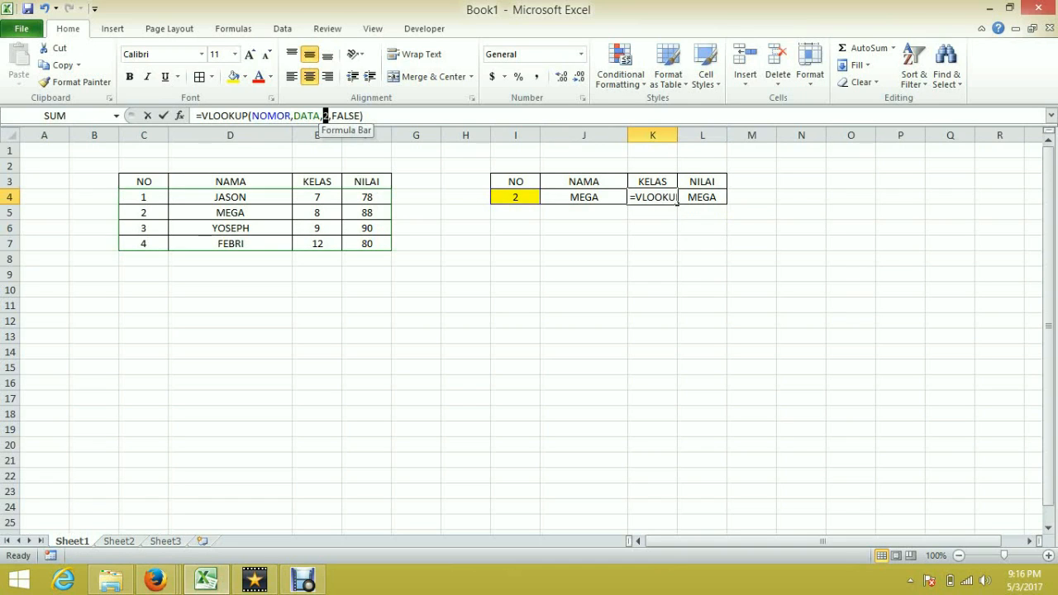
{"action": "type", "text": "2"}
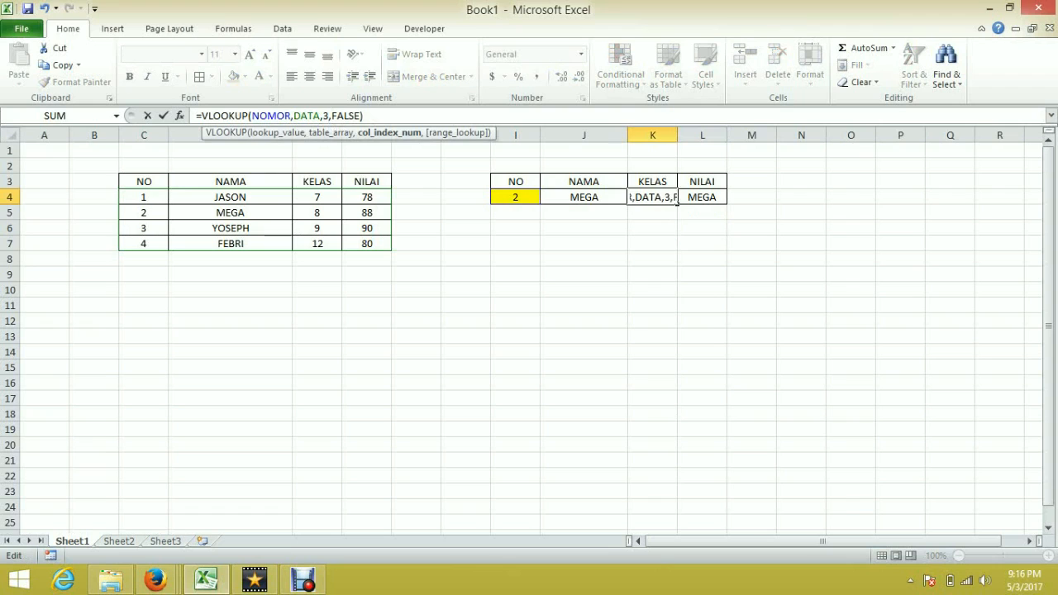
{"action": "key", "text": "Return"}
Step: Change the column index in the L4 formula under NILAI to 4
{"action": "left_click", "coordinate": [702, 196]}
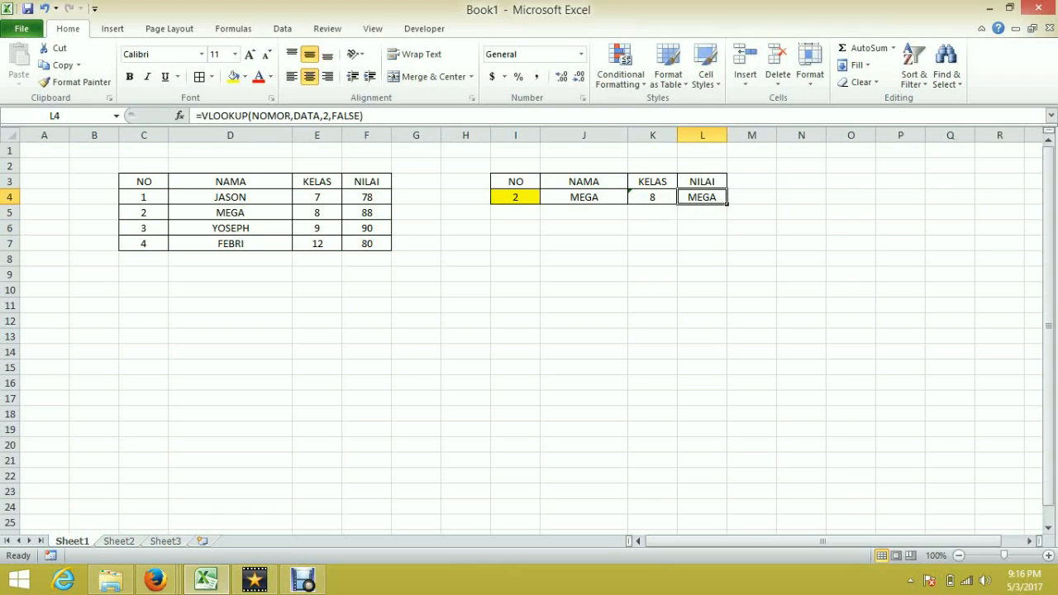
{"action": "double_click", "coordinate": [329, 117]}
{"action": "type", "text": "4"}
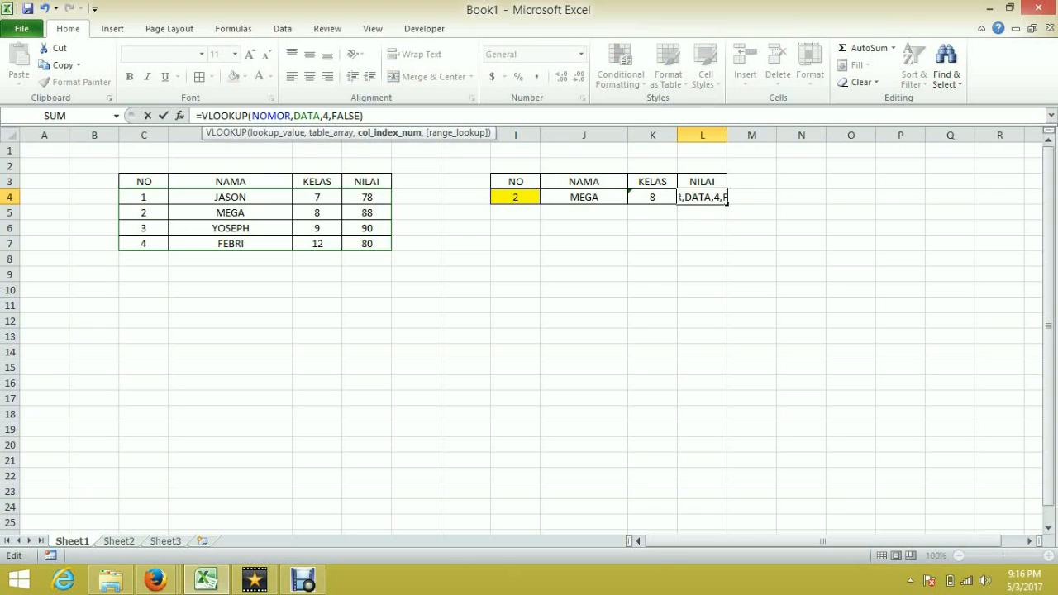
{"action": "key", "text": "Return"}
Step: Enter 4 as the student number in the NOMOR cell I4
{"action": "left_click", "coordinate": [516, 290]}
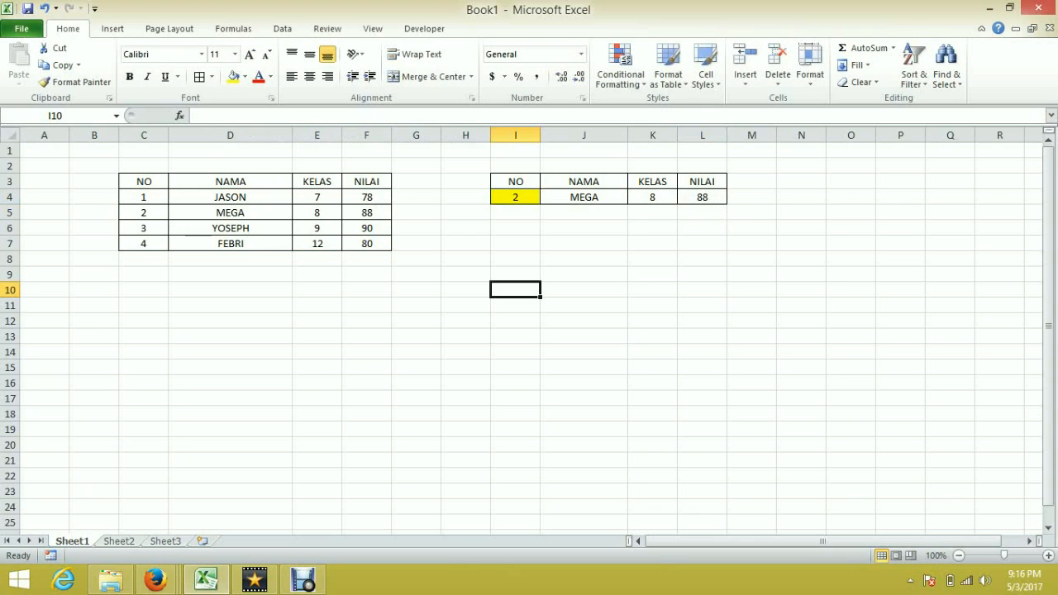
{"action": "left_click", "coordinate": [516, 198]}
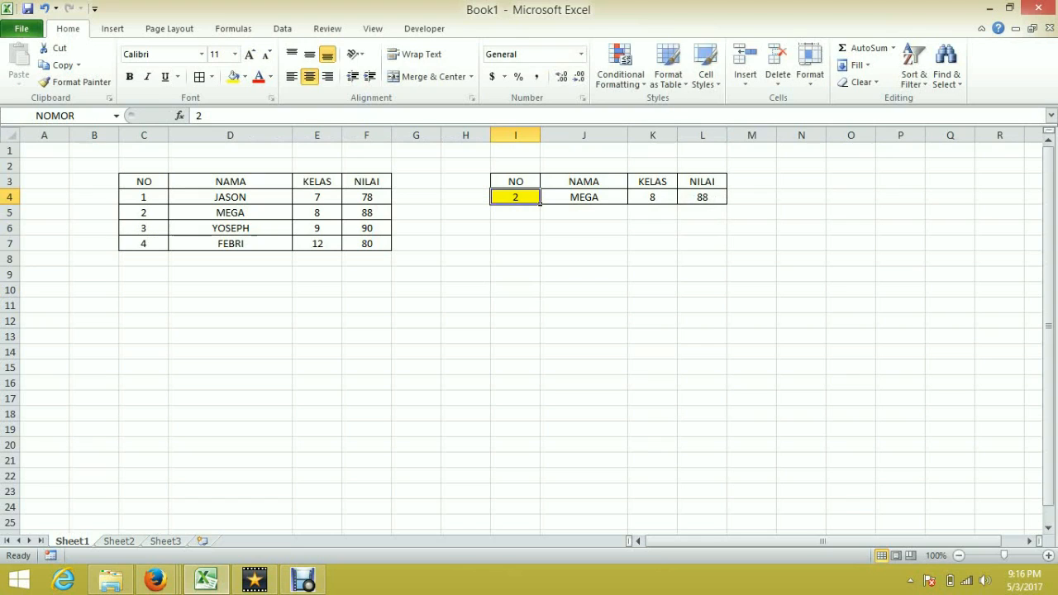
{"action": "type", "text": "4"}
{"action": "key", "text": "Return"}
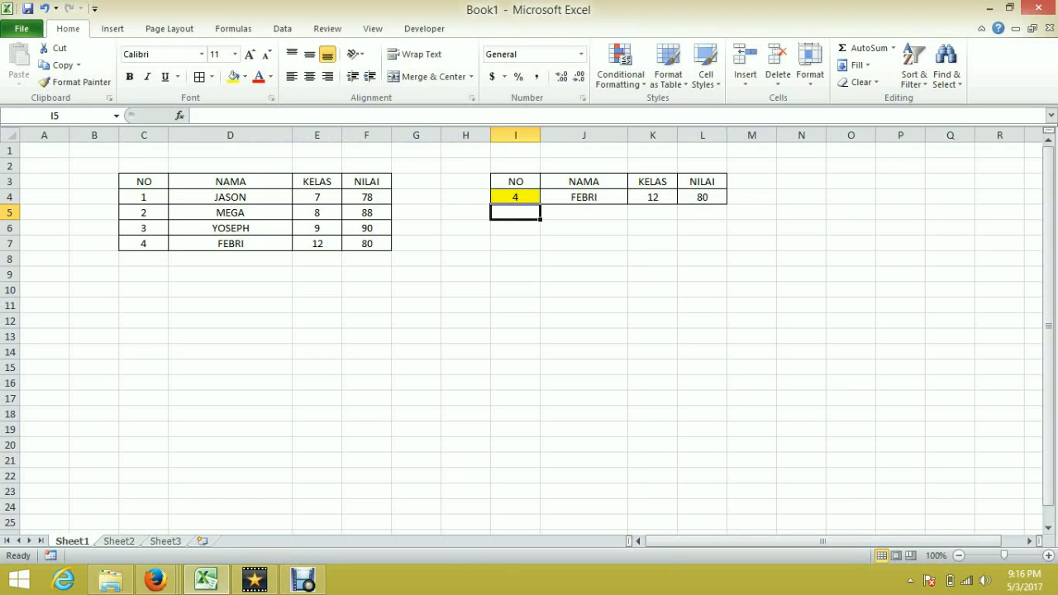
Step: Draw a combo box form control and place it beside the lookup table around columns M to P, rows 3 to 4
{"action": "left_click", "coordinate": [515, 258]}
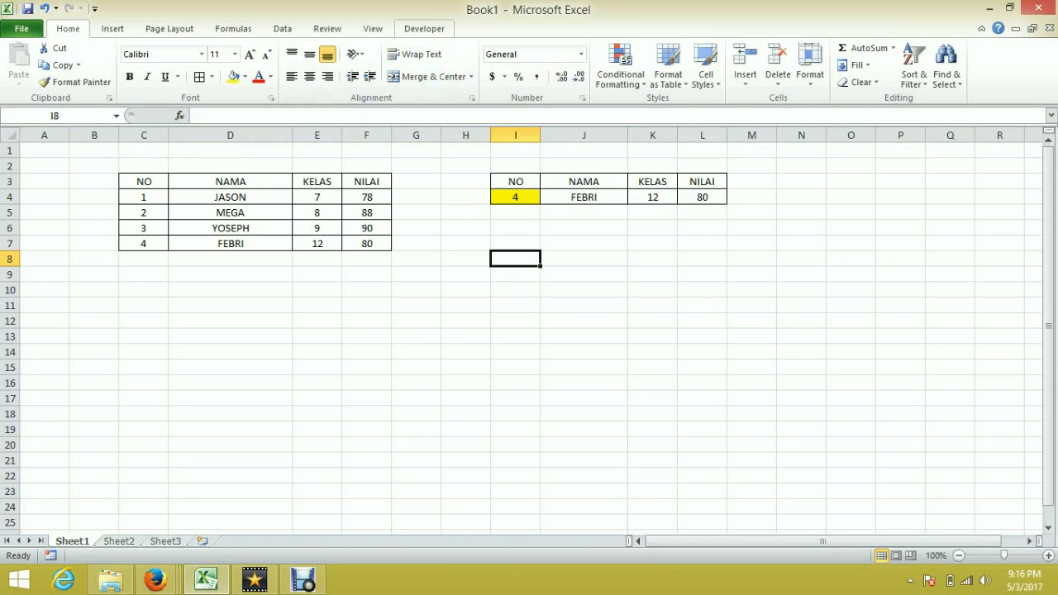
{"action": "left_click", "coordinate": [424, 28]}
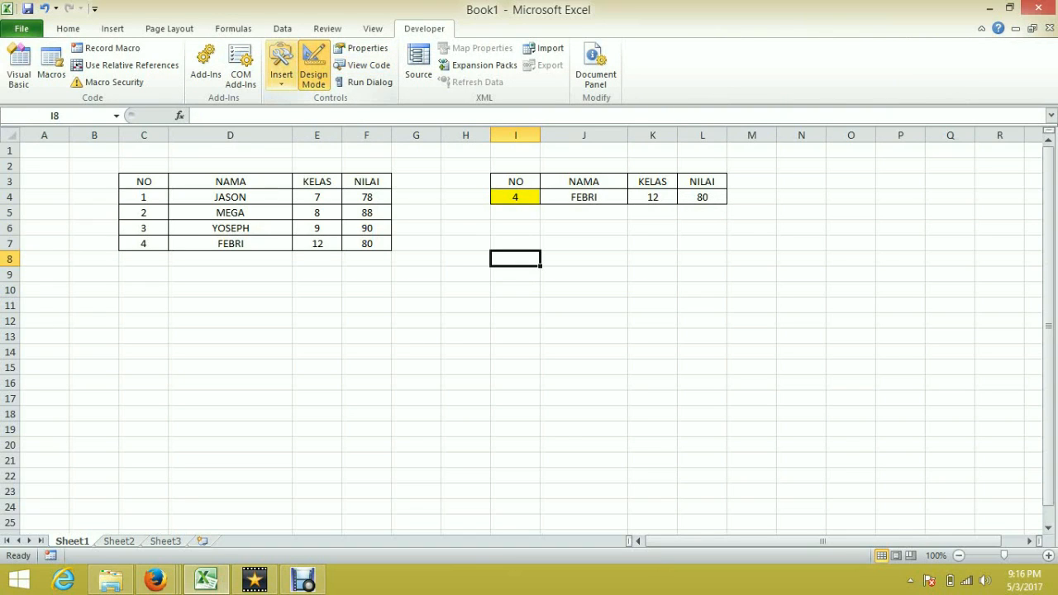
{"action": "left_click", "coordinate": [281, 66]}
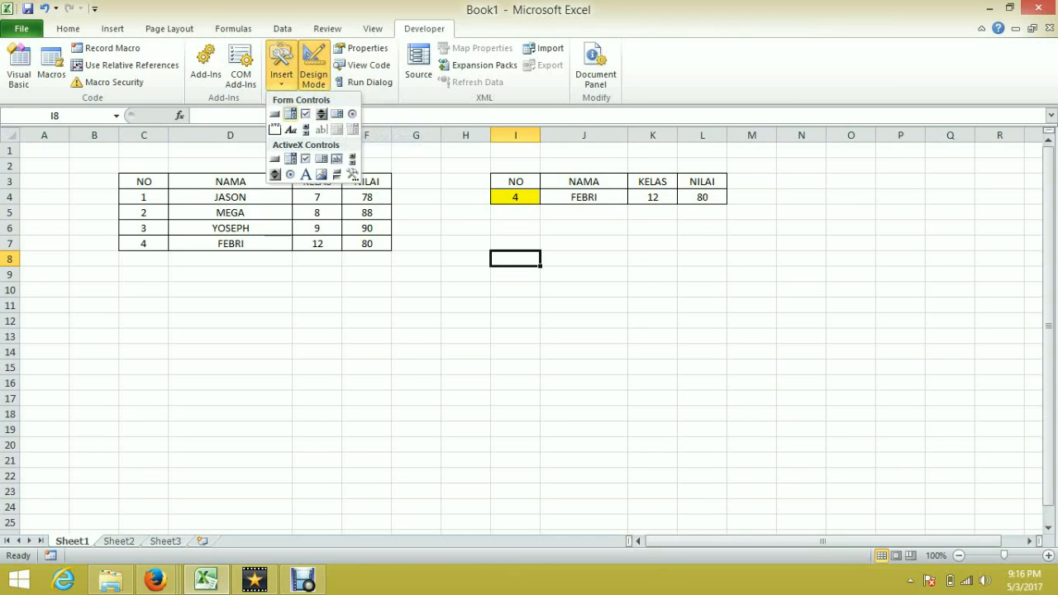
{"action": "left_click", "coordinate": [290, 114]}
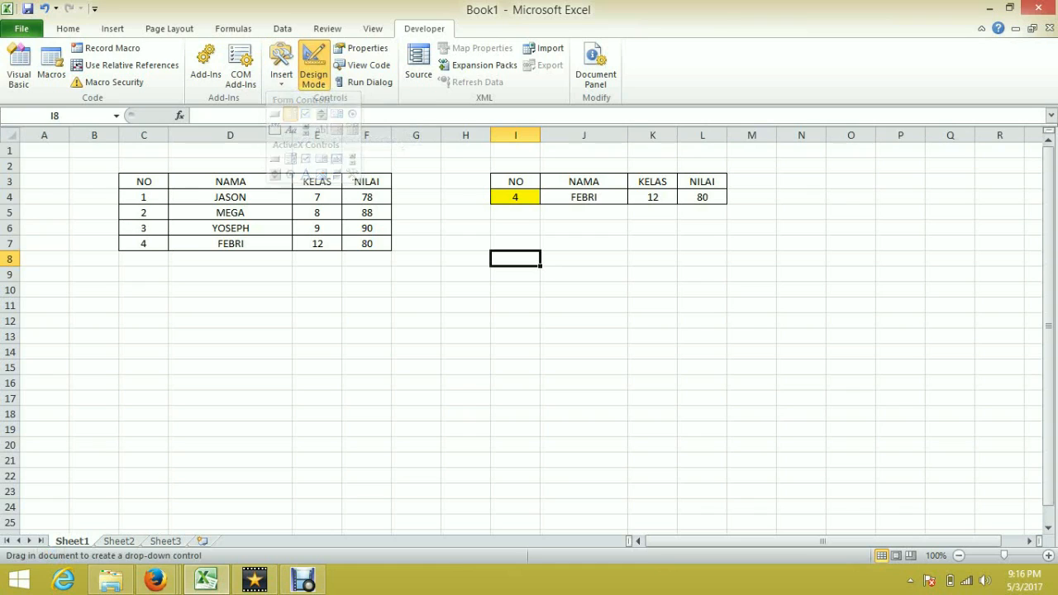
{"action": "left_click_drag", "start_coordinate": [516, 282], "coordinate": [683, 374]}
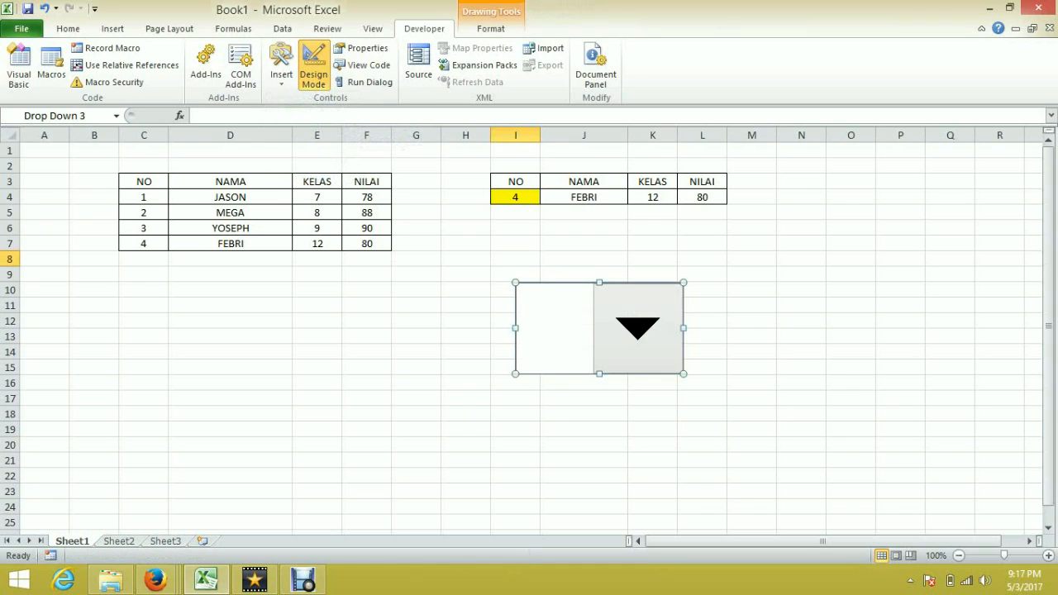
{"action": "left_click_drag", "start_coordinate": [516, 328], "coordinate": [593, 271]}
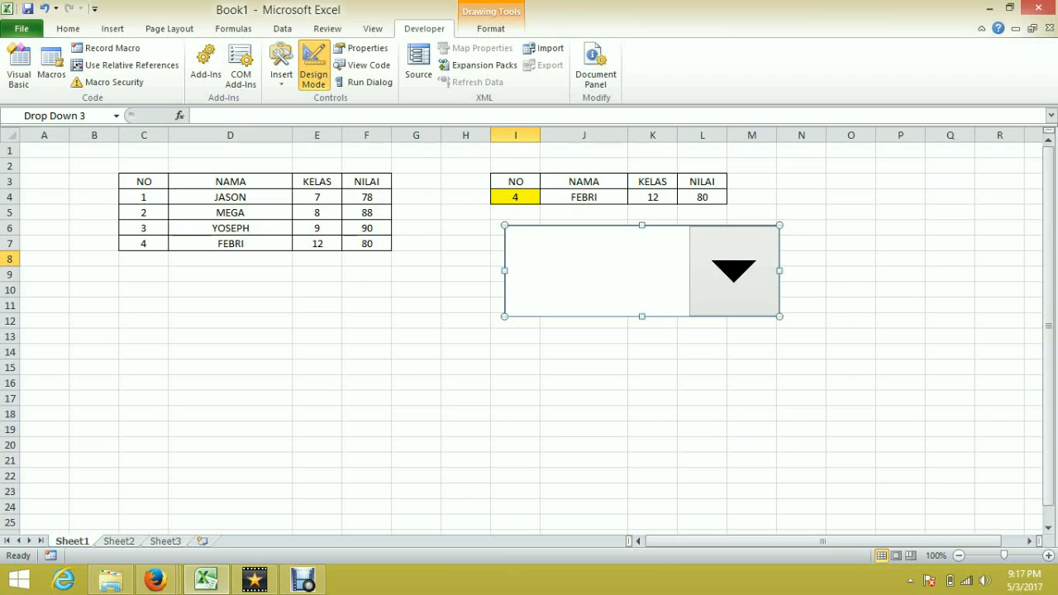
{"action": "left_click_drag", "start_coordinate": [685, 261], "coordinate": [677, 260]}
{"action": "left_click_drag", "start_coordinate": [590, 243], "coordinate": [850, 190]}
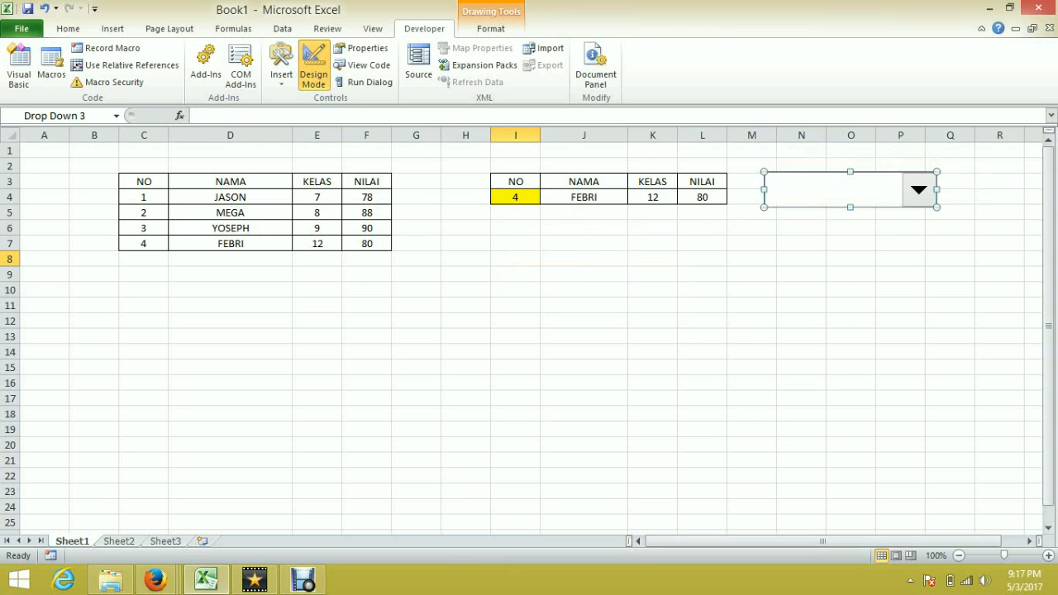
Step: Open the combo box's control formatting and set its input range to the names in D4:D7
{"action": "right_click", "coordinate": [878, 199]}
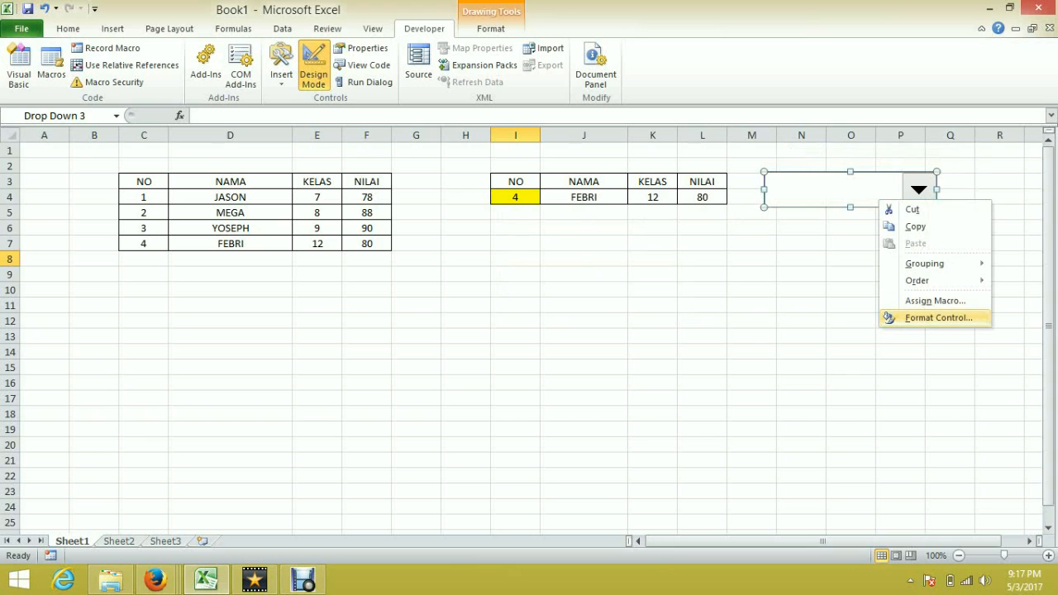
{"action": "left_click", "coordinate": [938, 318]}
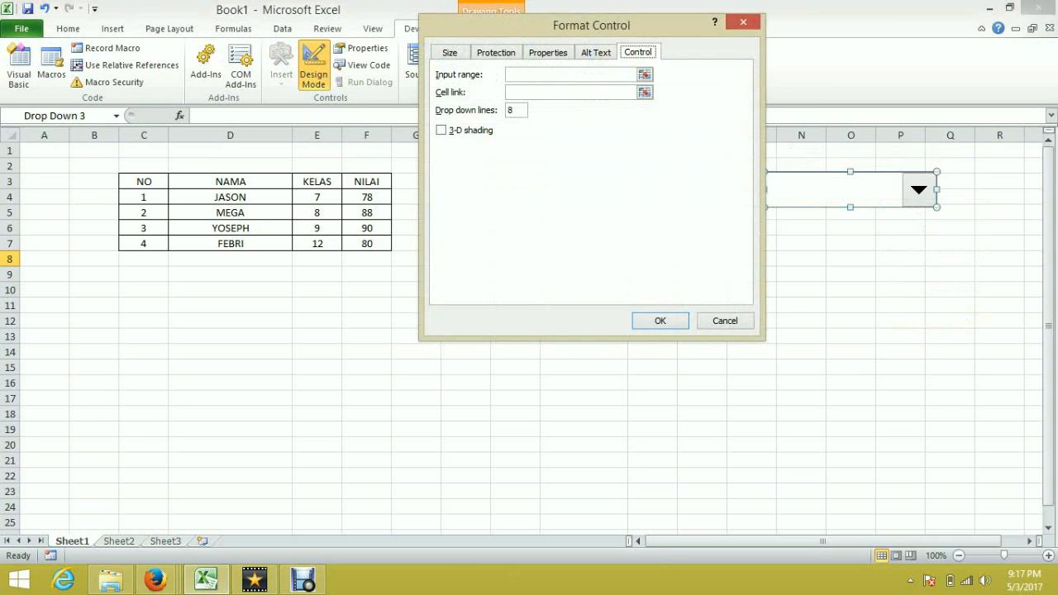
{"action": "left_click_drag", "start_coordinate": [579, 25], "coordinate": [624, 229]}
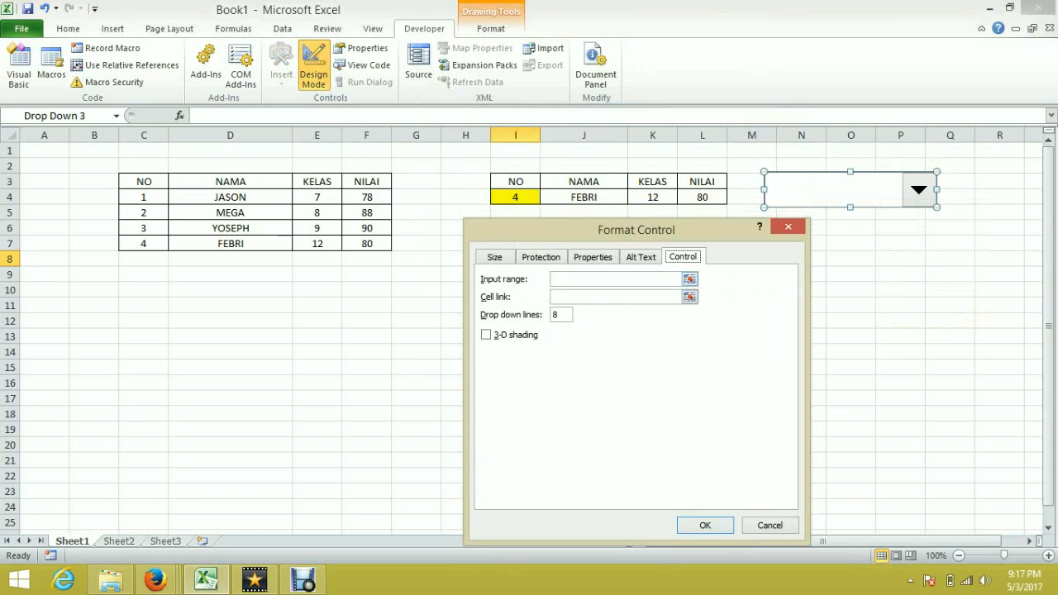
{"action": "left_click", "coordinate": [690, 280]}
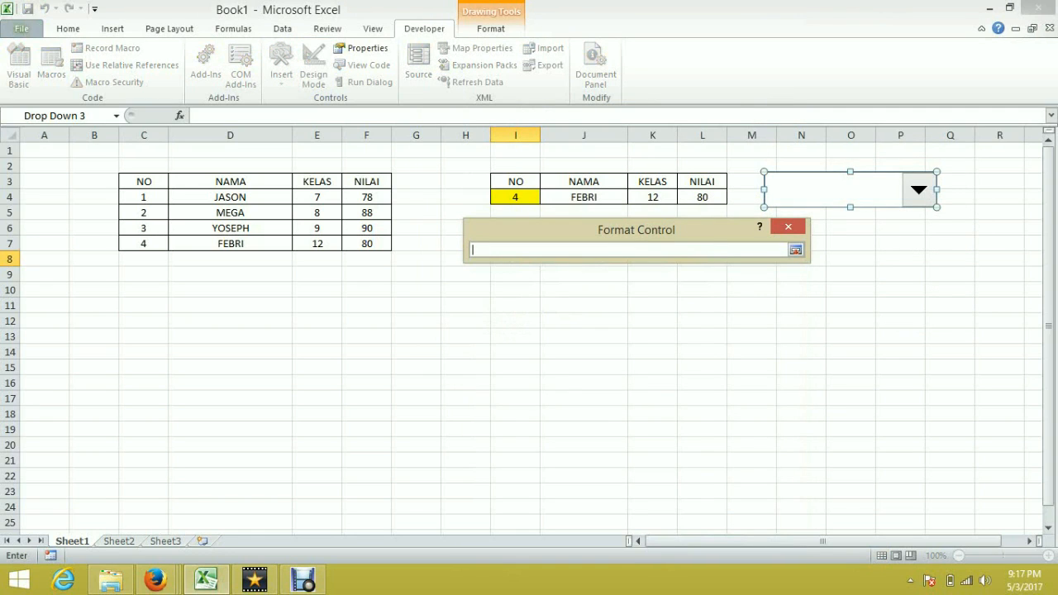
{"action": "left_click_drag", "start_coordinate": [230, 197], "coordinate": [295, 247]}
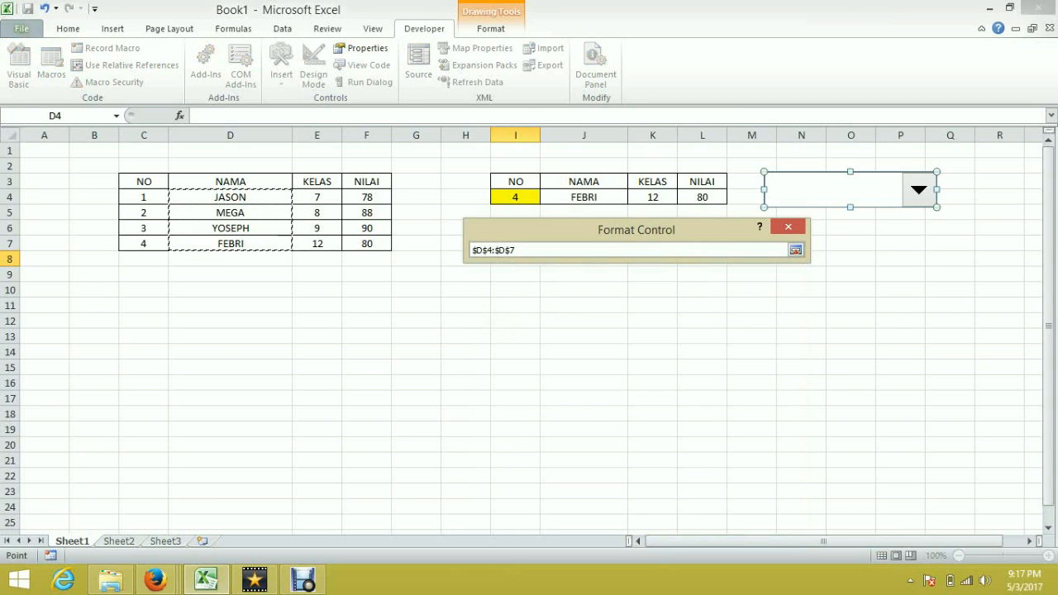
{"action": "key", "text": "Return"}
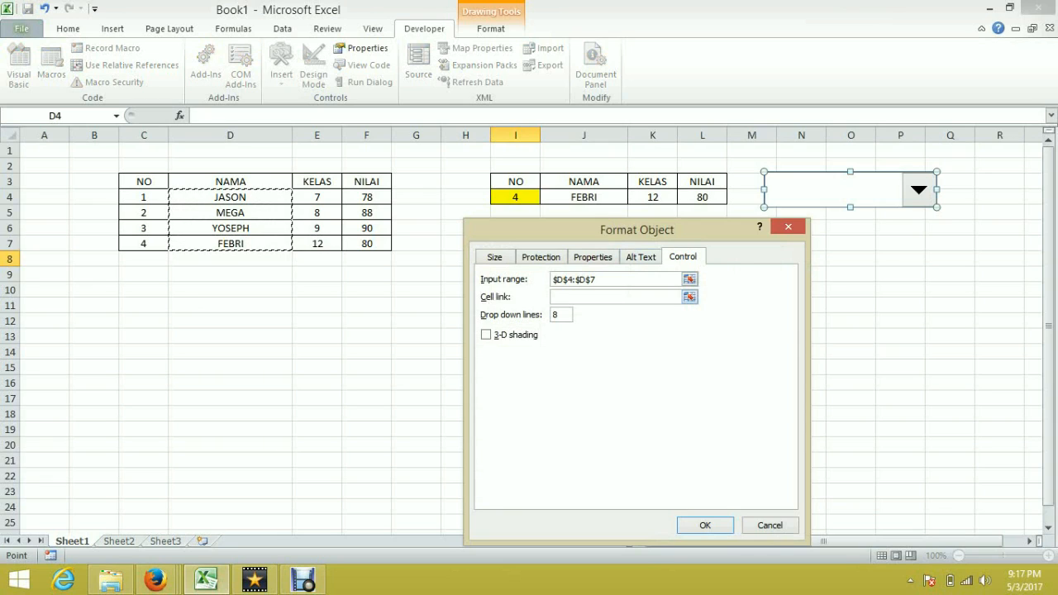
Step: Link the combo box to cell I4 and turn on 3-D shading
{"action": "left_click", "coordinate": [689, 297]}
{"action": "left_click", "coordinate": [515, 197]}
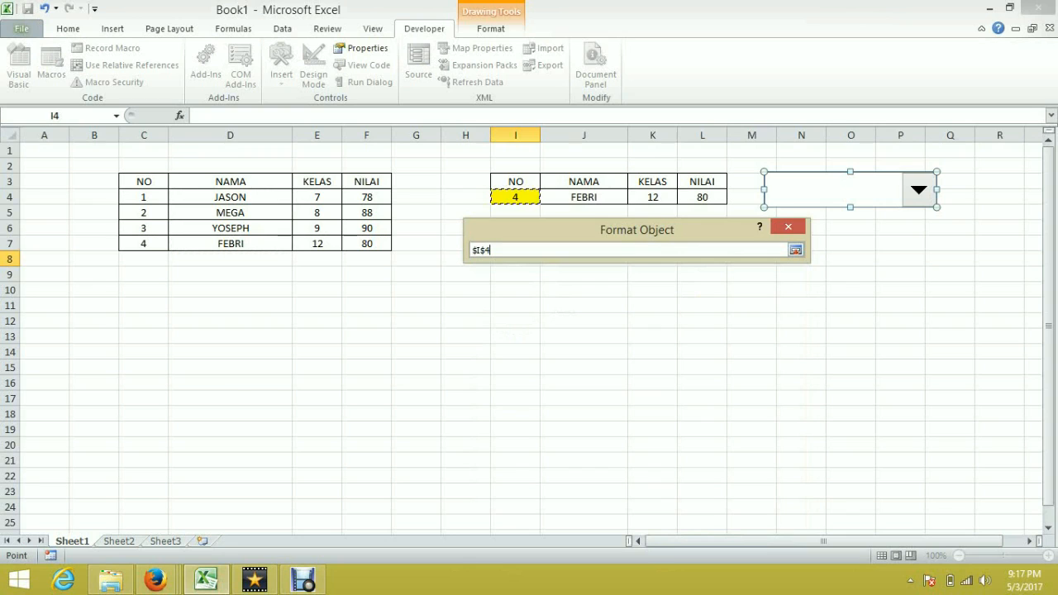
{"action": "key", "text": "Return"}
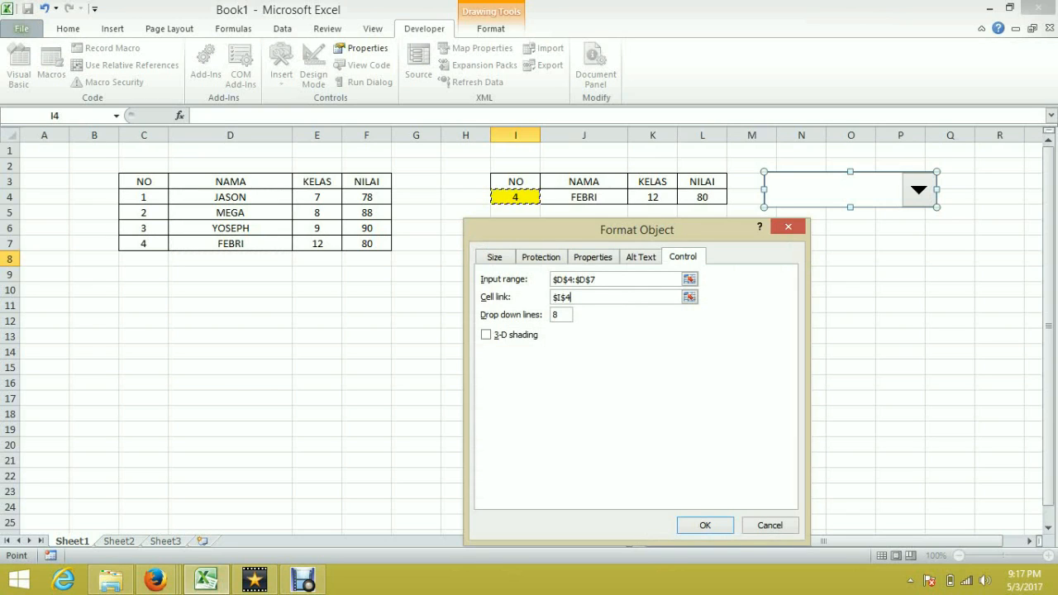
{"action": "left_click", "coordinate": [486, 335]}
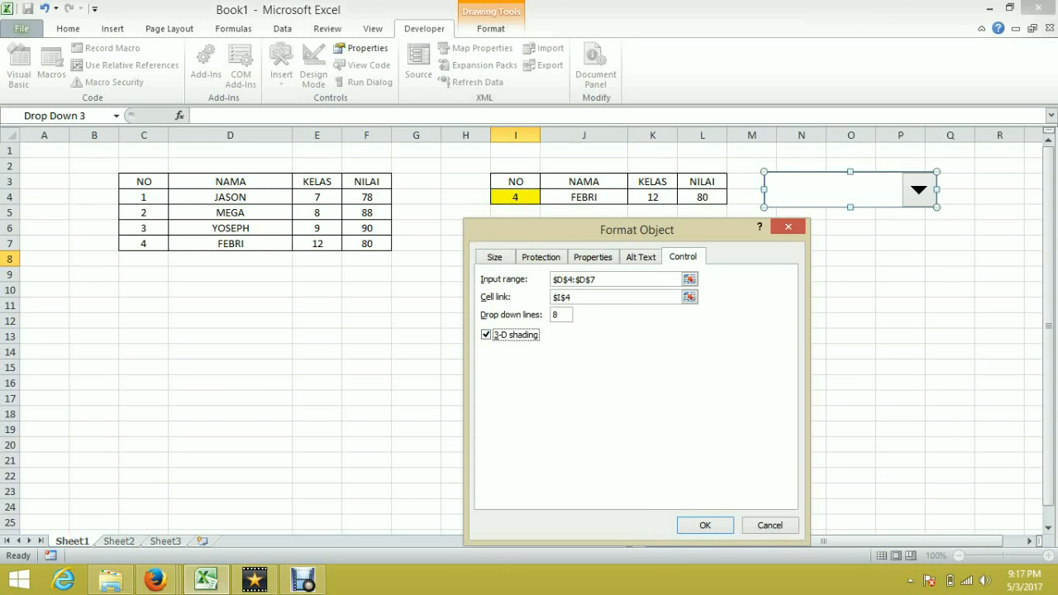
Step: Set the combo box's drop-down lines to 3 and confirm the control settings
{"action": "left_click", "coordinate": [705, 525]}
{"action": "double_click", "coordinate": [556, 315]}
{"action": "key", "text": "BackSpace"}
{"action": "type", "text": "3"}
{"action": "key", "text": "Return"}
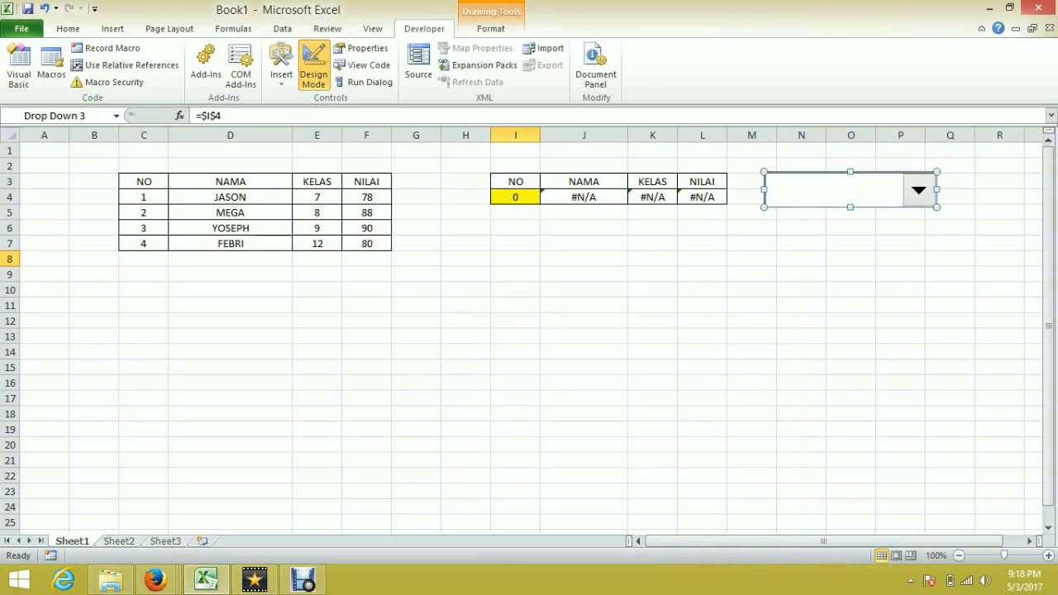
Step: Test the combo box by choosing MEGA, then FEBRI from its list
{"action": "left_click", "coordinate": [652, 306]}
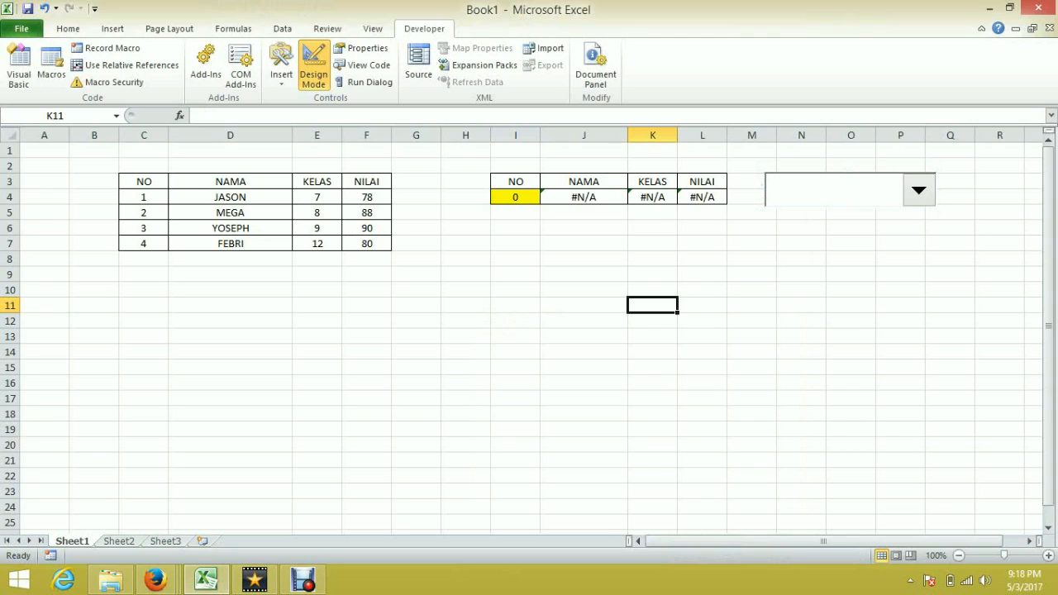
{"action": "left_click", "coordinate": [919, 190]}
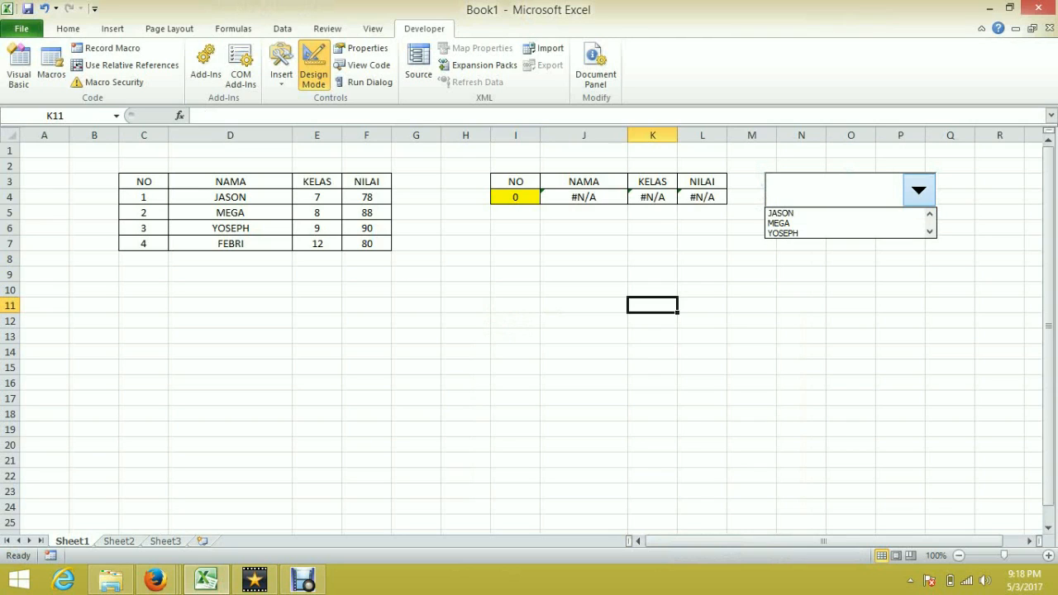
{"action": "left_click", "coordinate": [843, 223]}
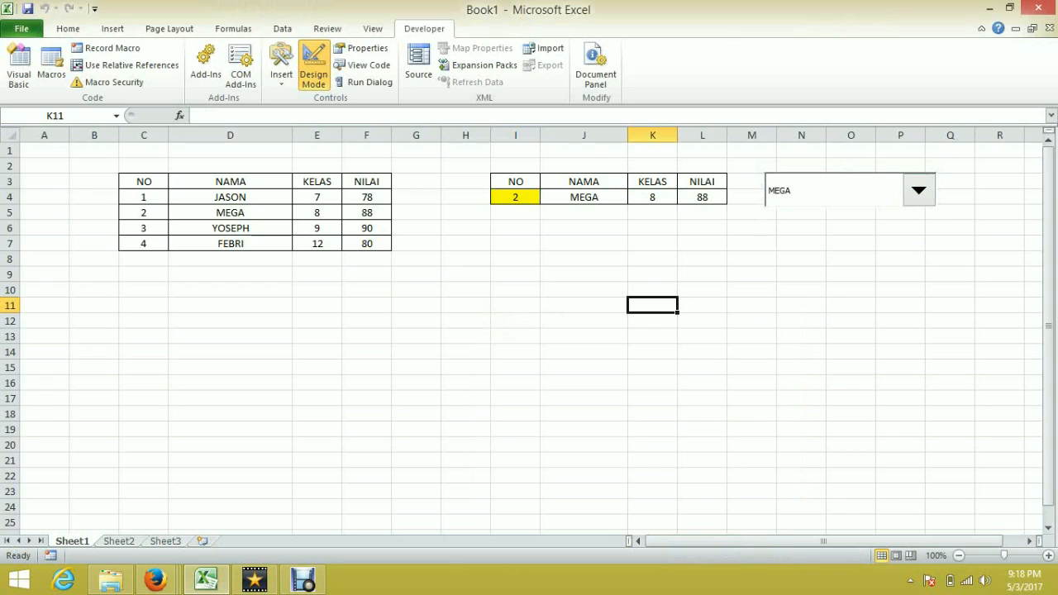
{"action": "left_click", "coordinate": [918, 190]}
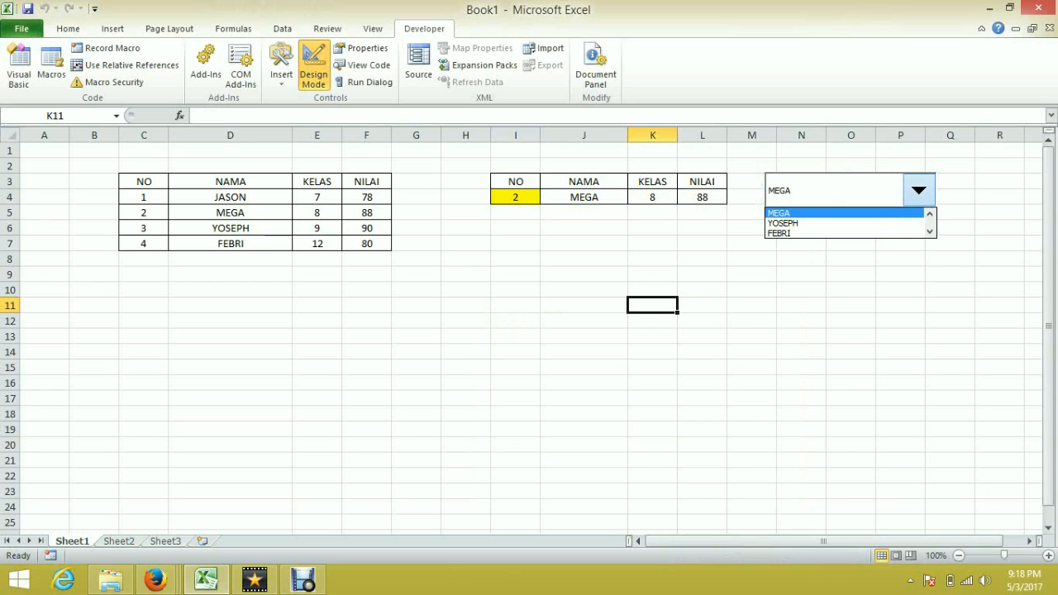
{"action": "left_click", "coordinate": [843, 233]}
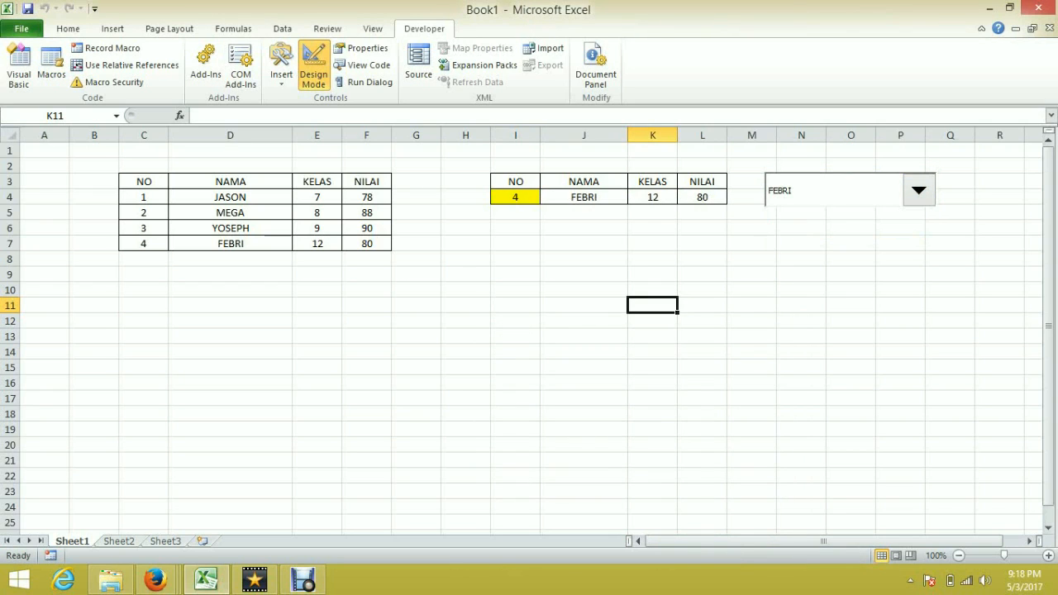